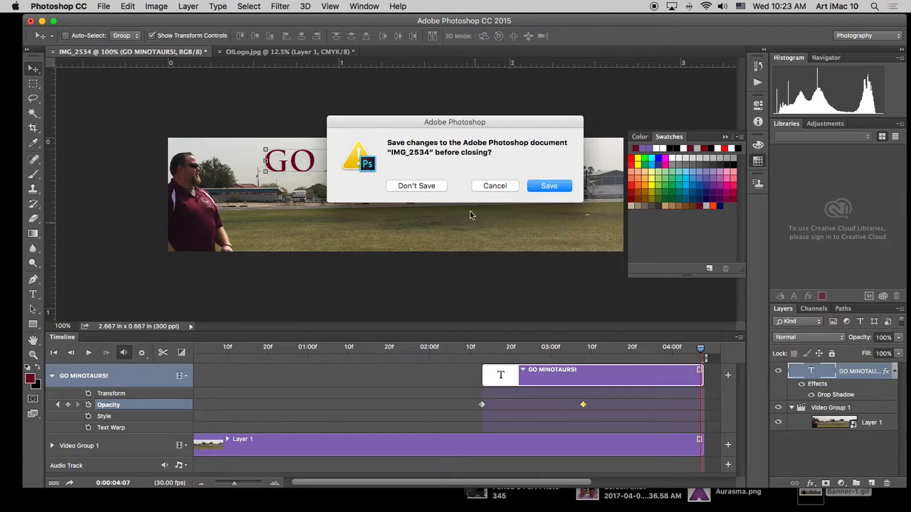
Save the changes to the IMG_2534 document and close it.
click(561, 187)
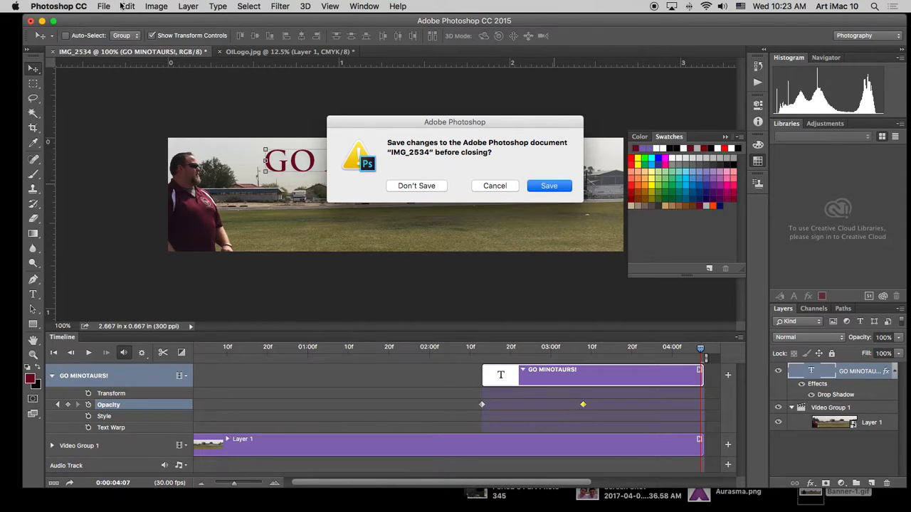
click(562, 237)
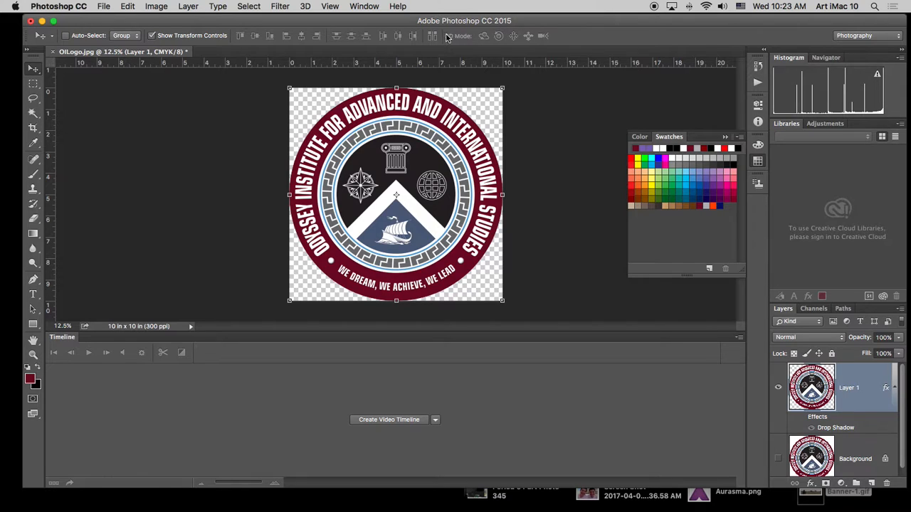
click(104, 6)
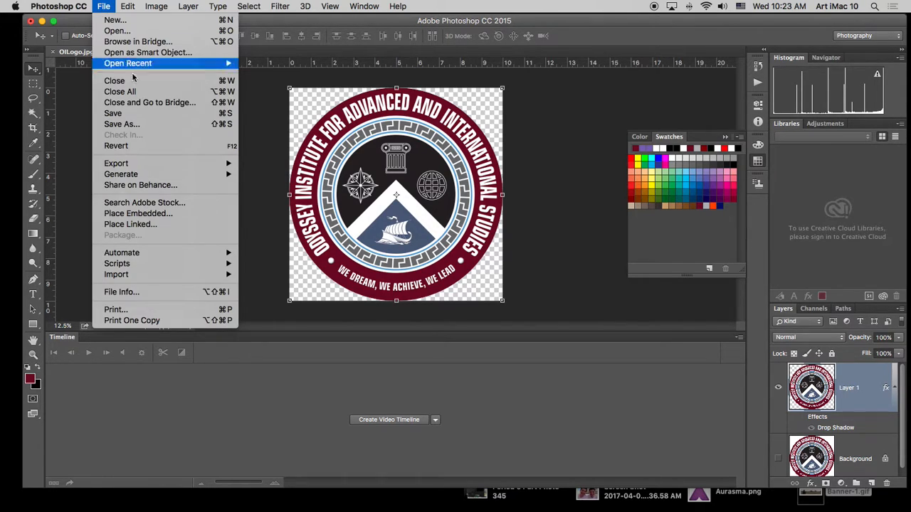
click(130, 31)
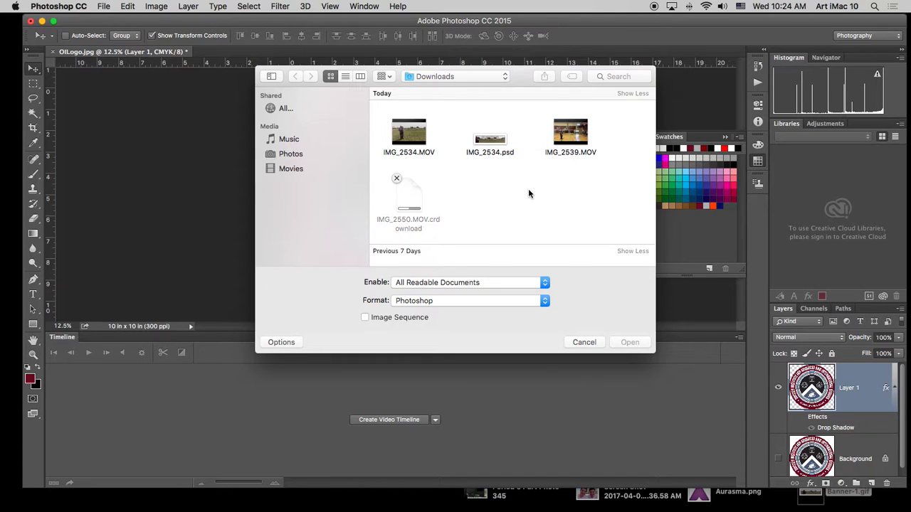
scroll(528, 189, down, 3)
scroll(529, 191, up, 1)
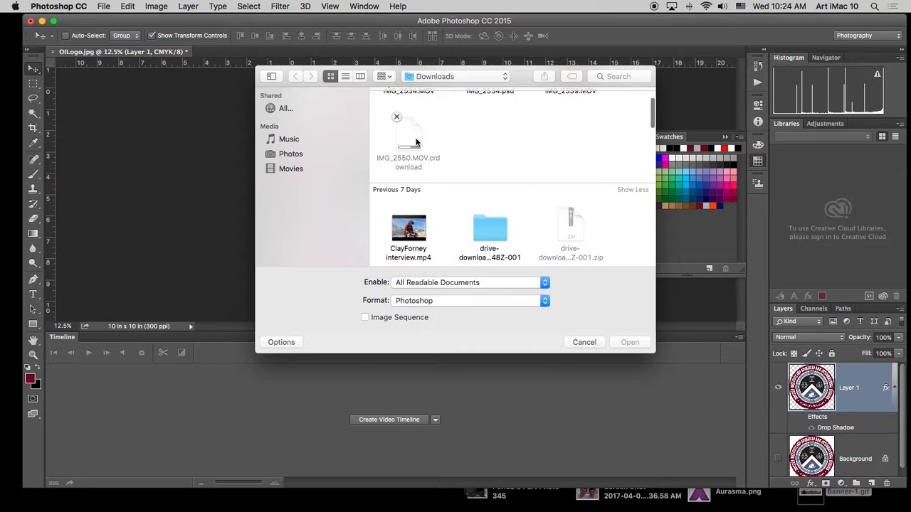
click(592, 345)
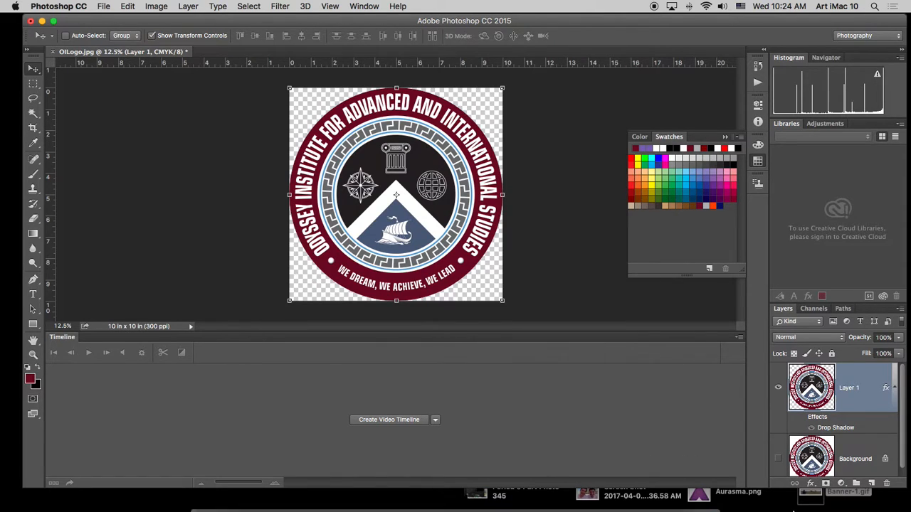
Switch to Chrome and check the download progress of IMG_2550.MOV.
mouse_move(718, 507)
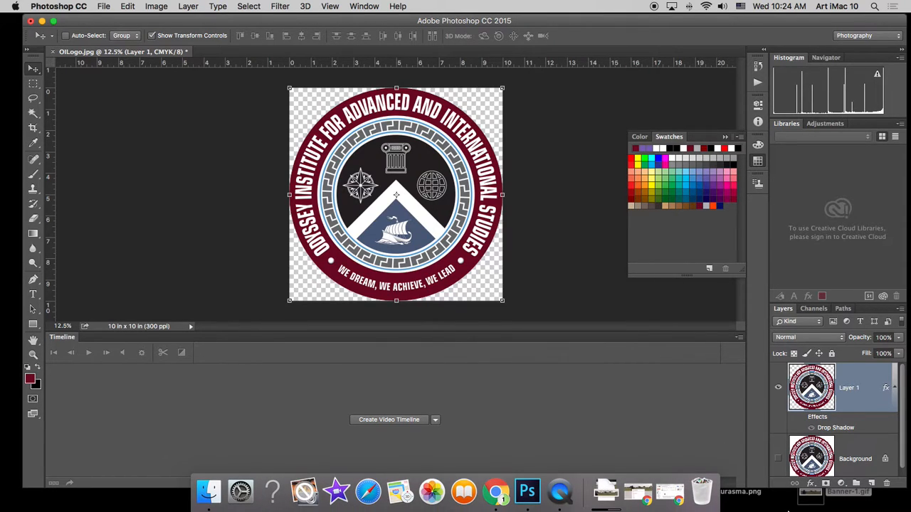
click(670, 492)
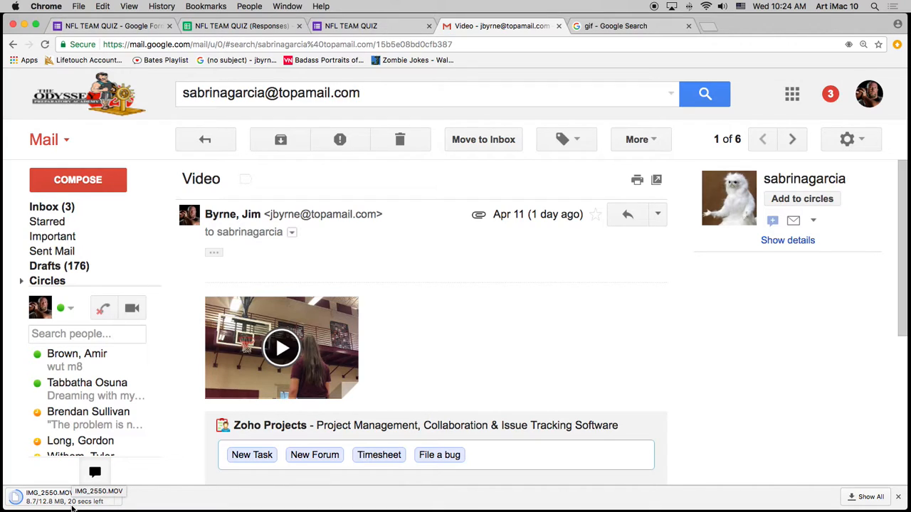
mouse_move(315, 365)
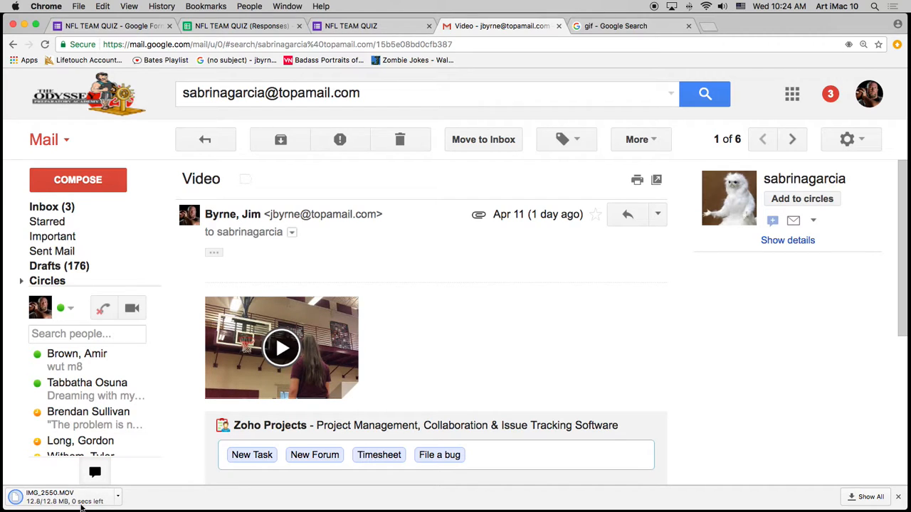
mouse_move(548, 502)
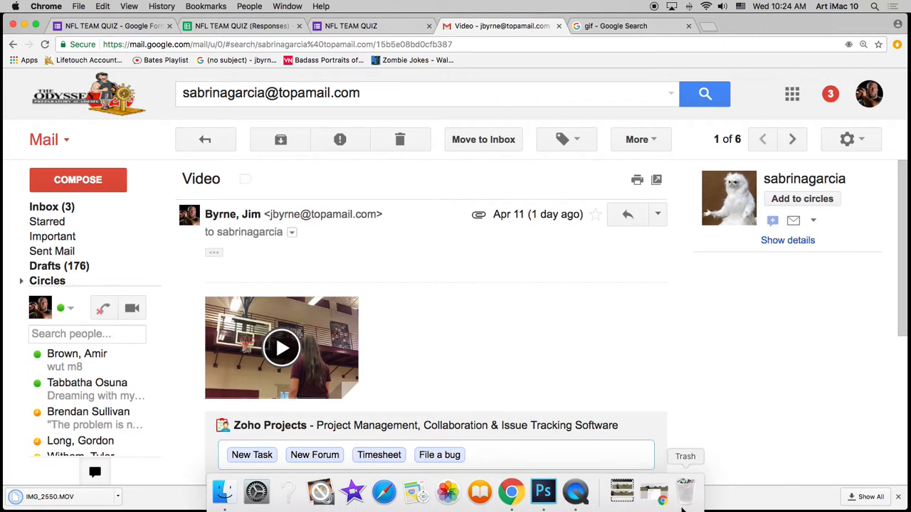
Return to Photoshop and open the video IMG_2550.MOV from the Downloads folder.
click(556, 490)
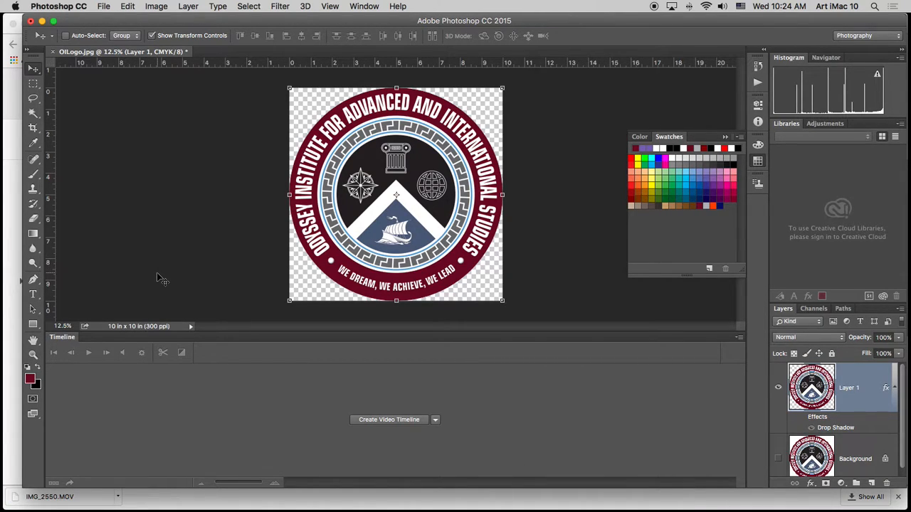
key(super+o)
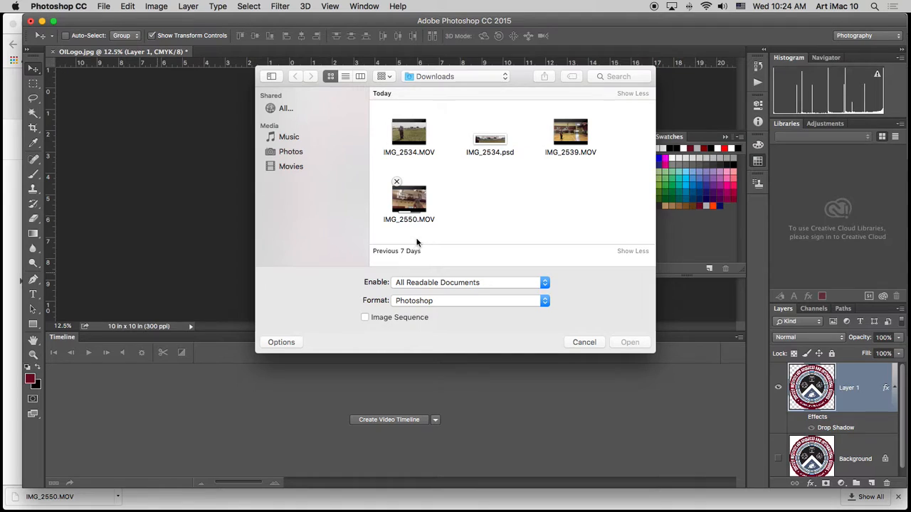
click(418, 208)
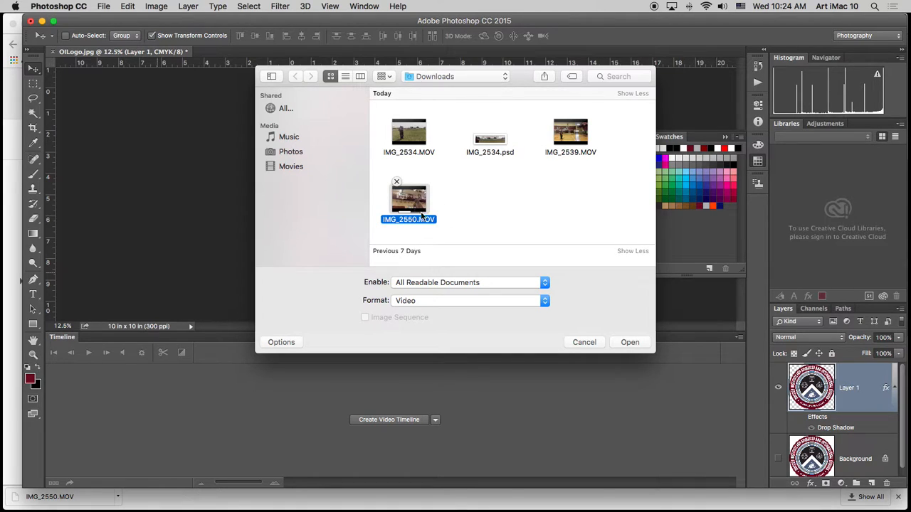
click(629, 342)
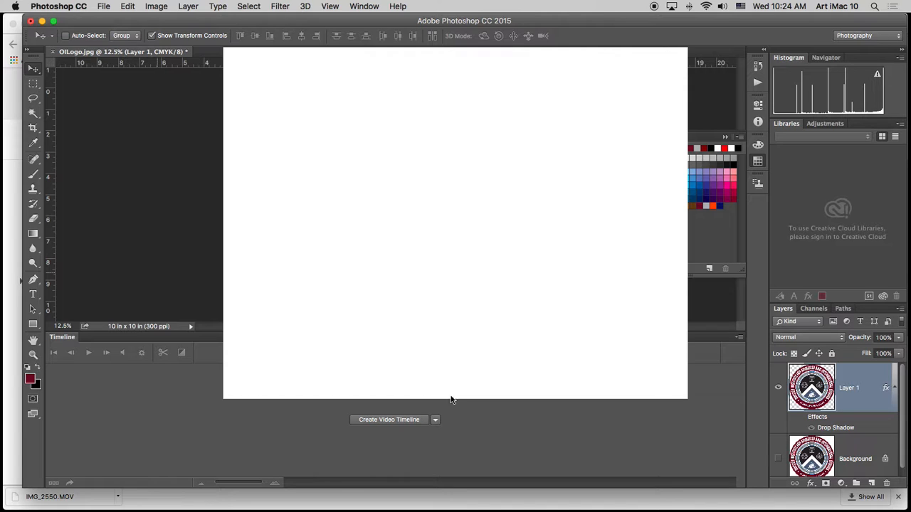
key(super+o)
key(Return)
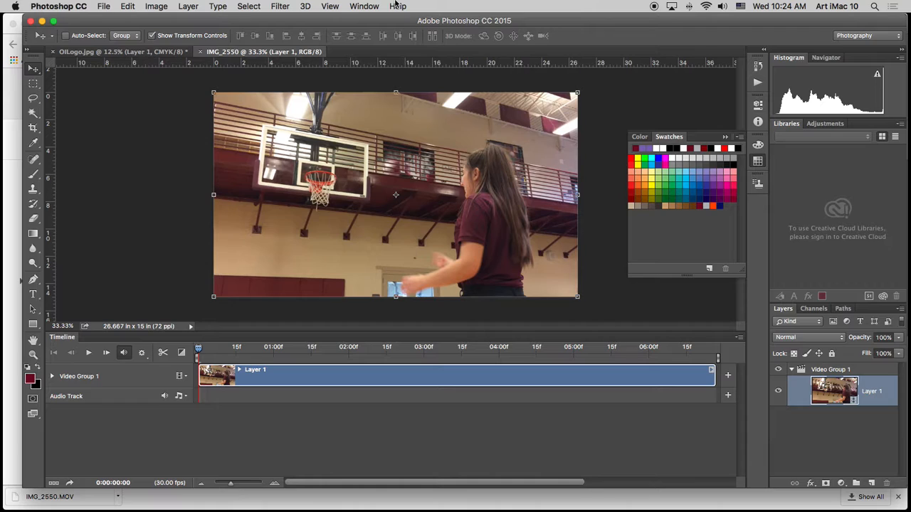
click(359, 6)
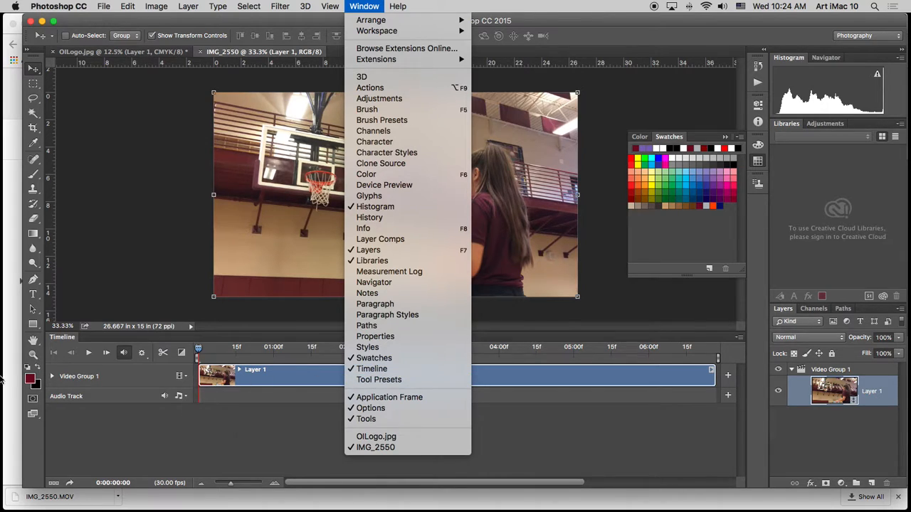
click(108, 279)
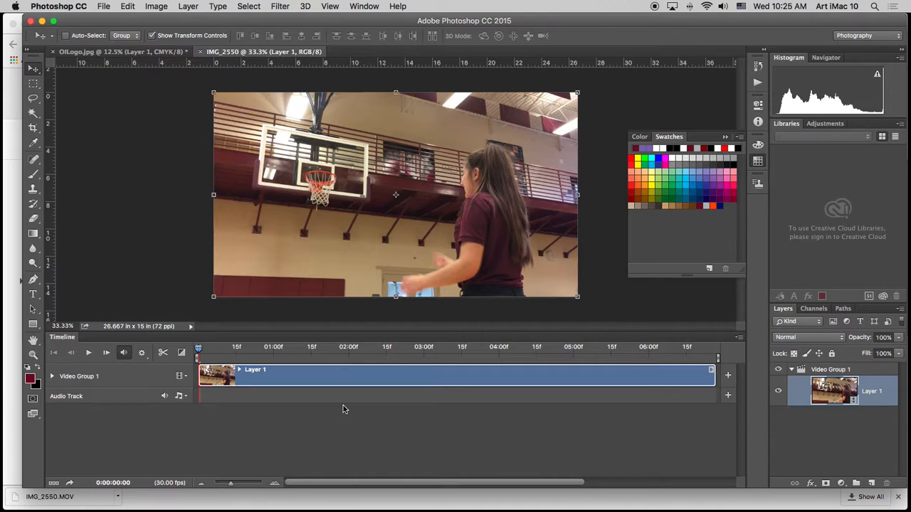
Crop the video to 800 × 200 px at 300 px/in around the hoop and the girl, converting the video layer to a smart object.
click(34, 128)
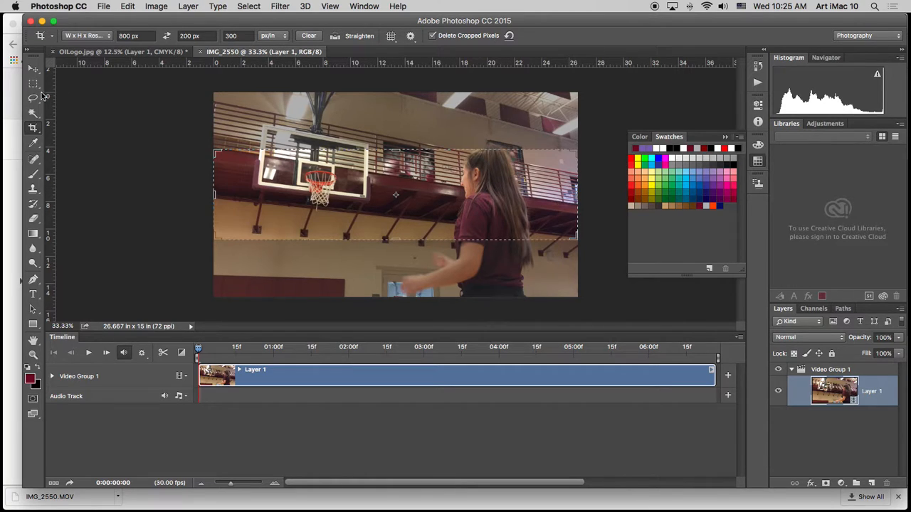
click(431, 221)
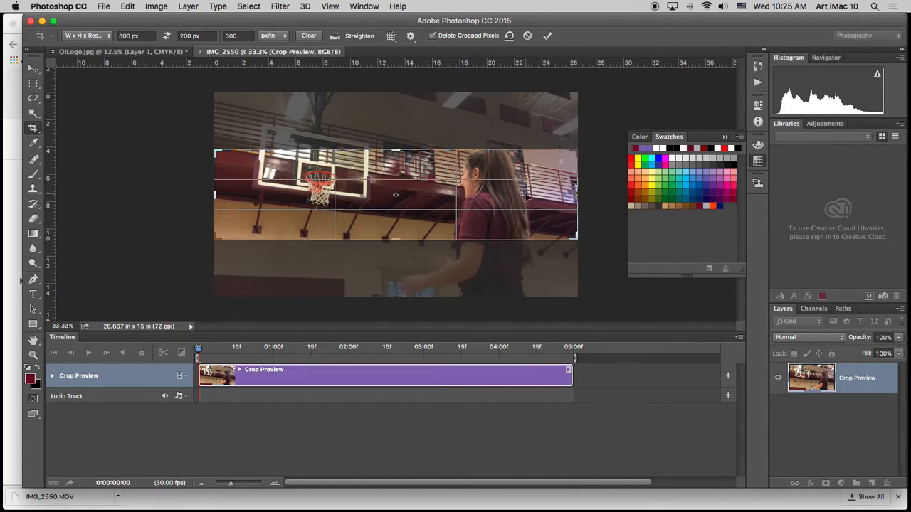
drag(515, 192, 518, 205)
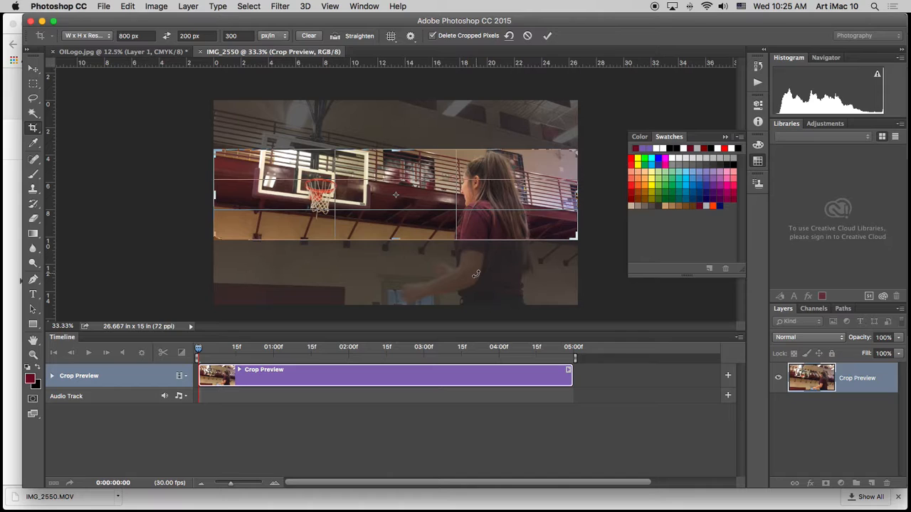
key(Return)
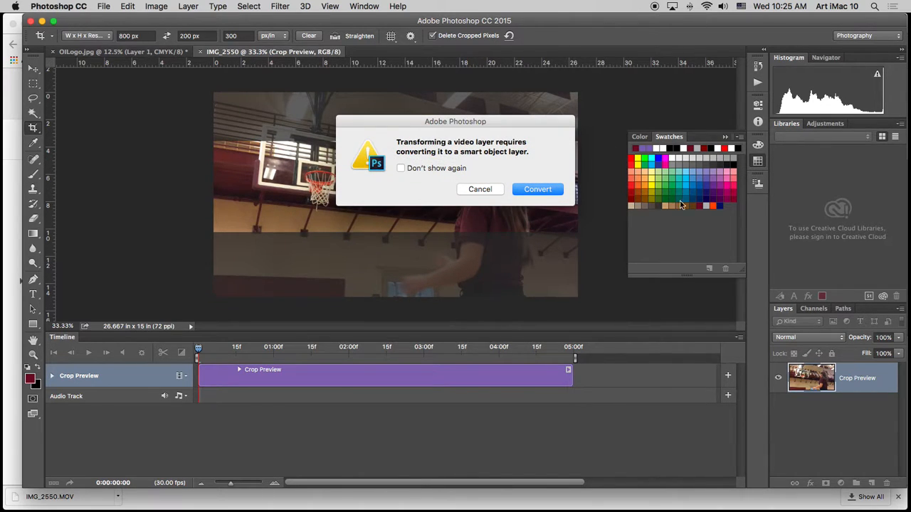
click(534, 189)
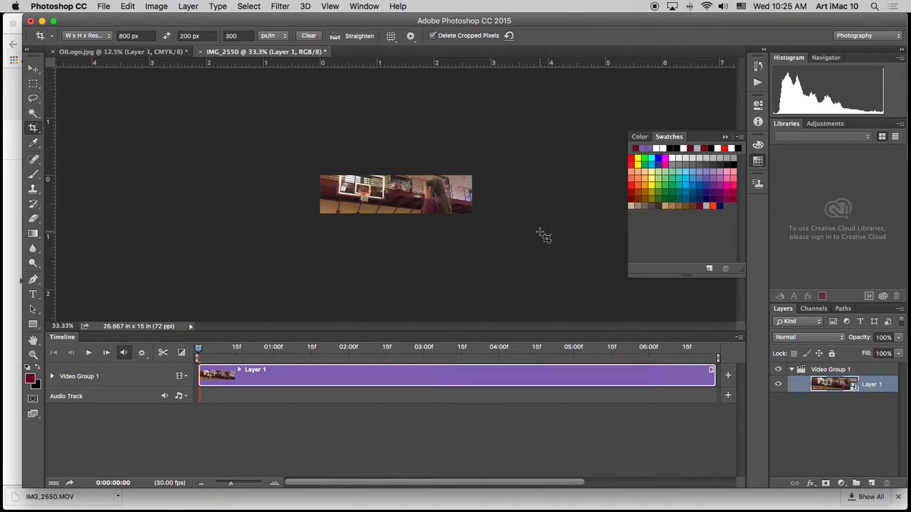
Add the text "Ball is Life!" to the banner and position it centred near the upper edge.
key(super+equal)
key(super+equal)
key(super+equal)
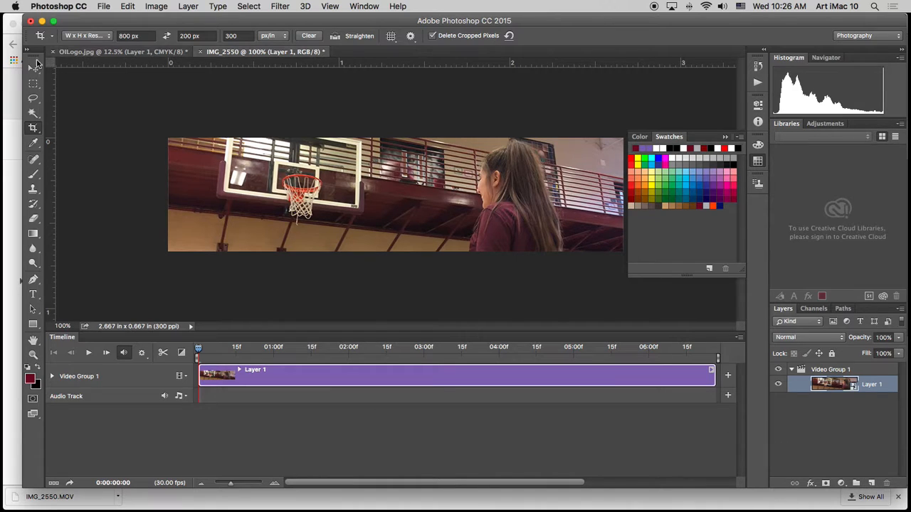
click(34, 297)
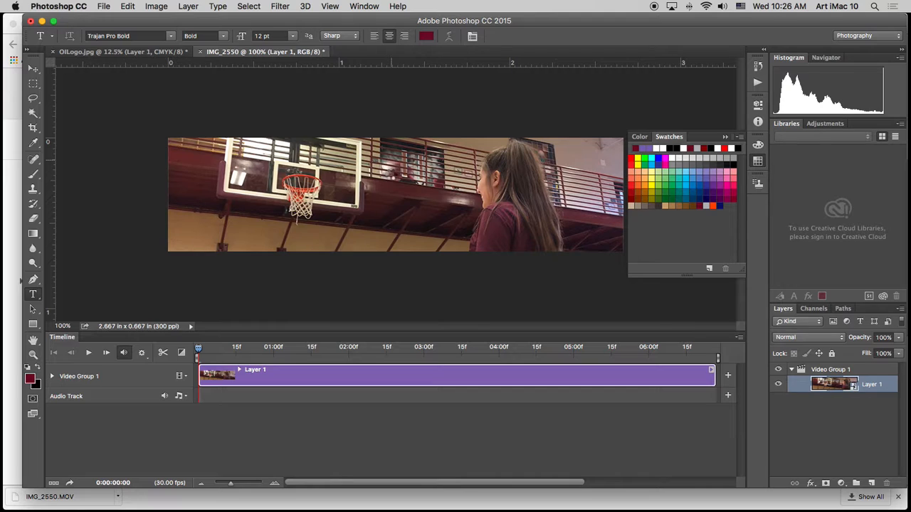
click(392, 171)
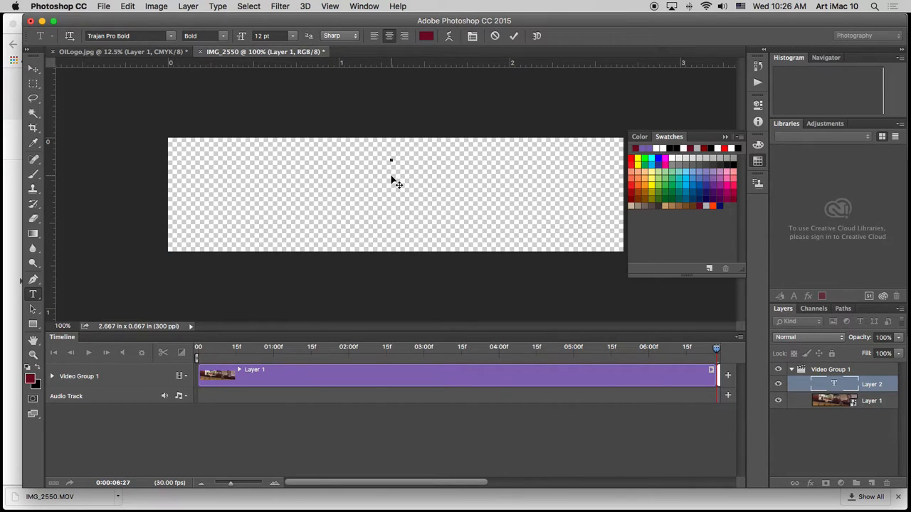
text(BALL is Life)
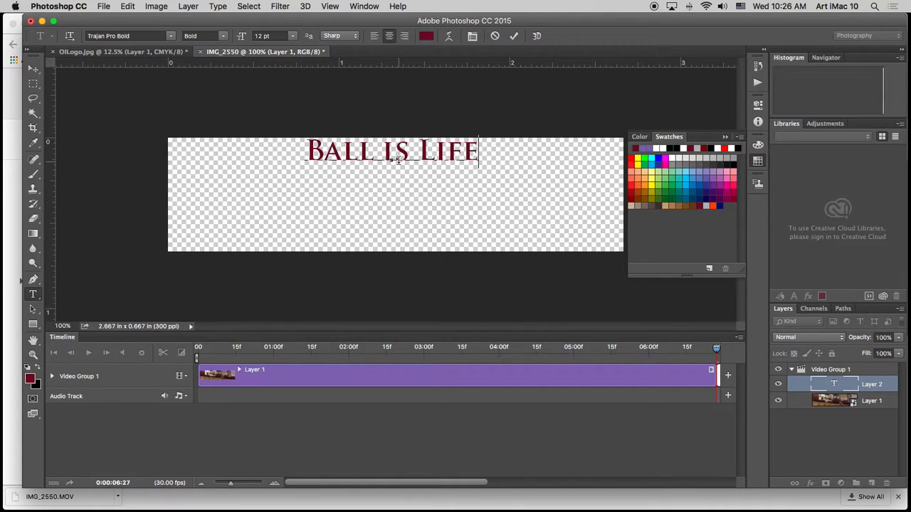
text(!)
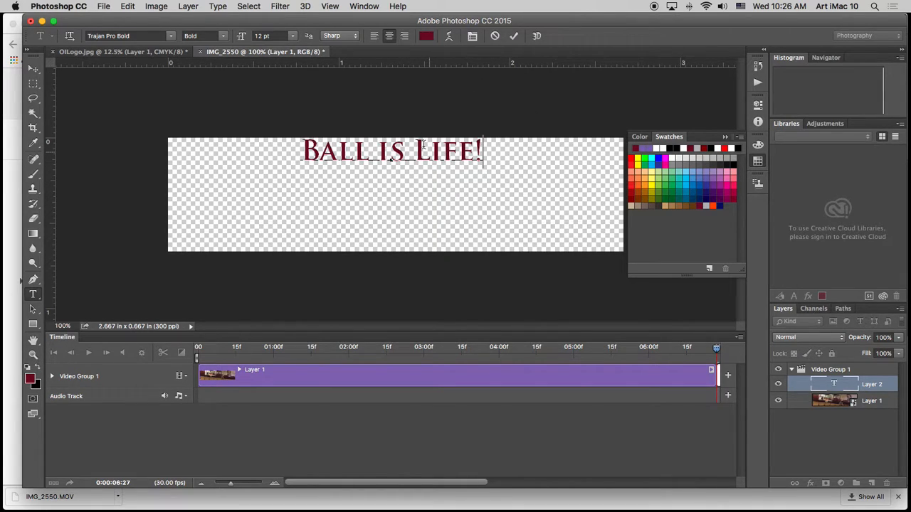
click(32, 69)
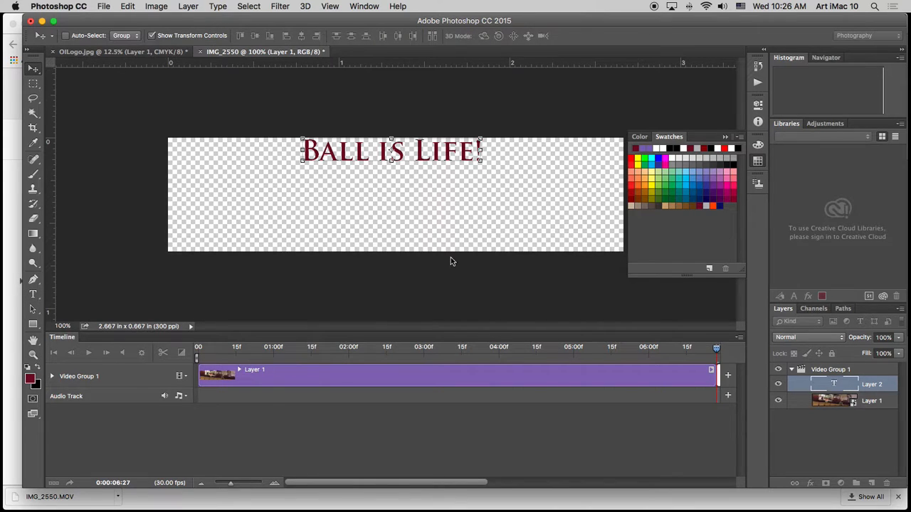
drag(419, 158, 423, 173)
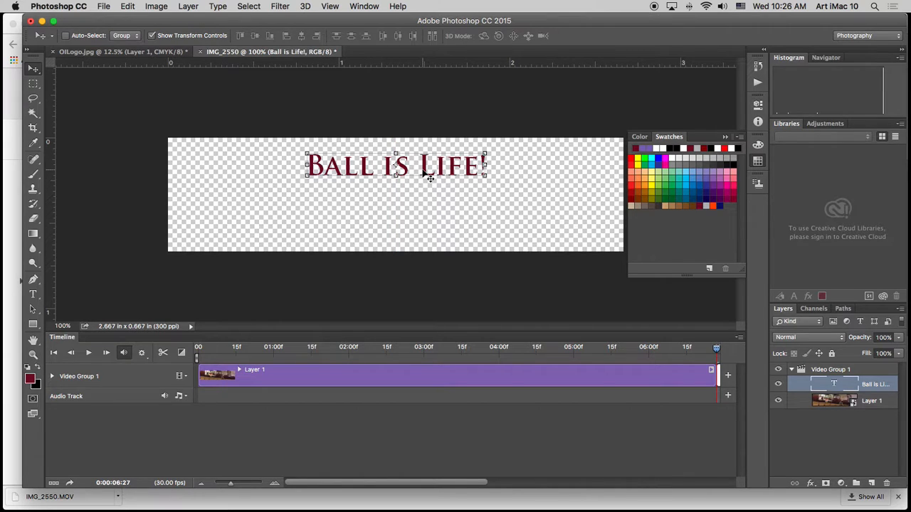
Move the "Ball is Life!" layer out of and above Video Group 1, and slide its clip earlier so it ends with the video.
drag(376, 488, 475, 488)
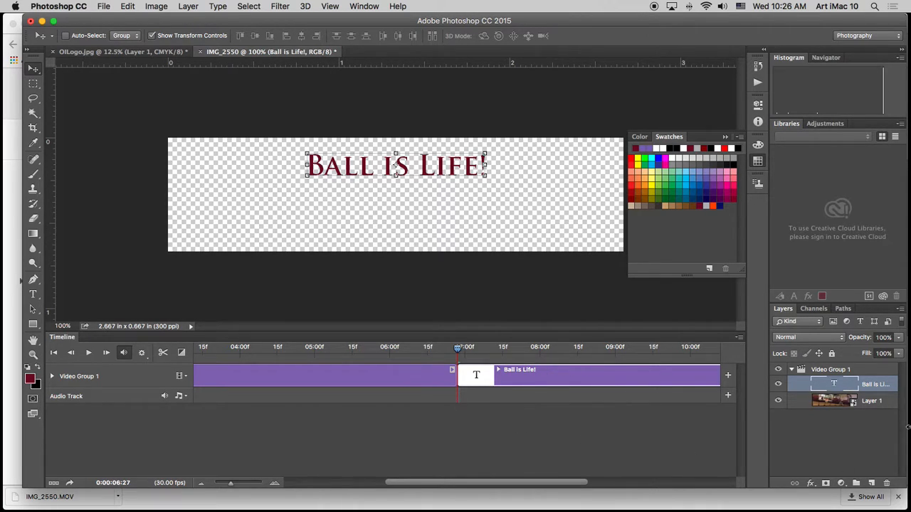
drag(874, 390, 864, 364)
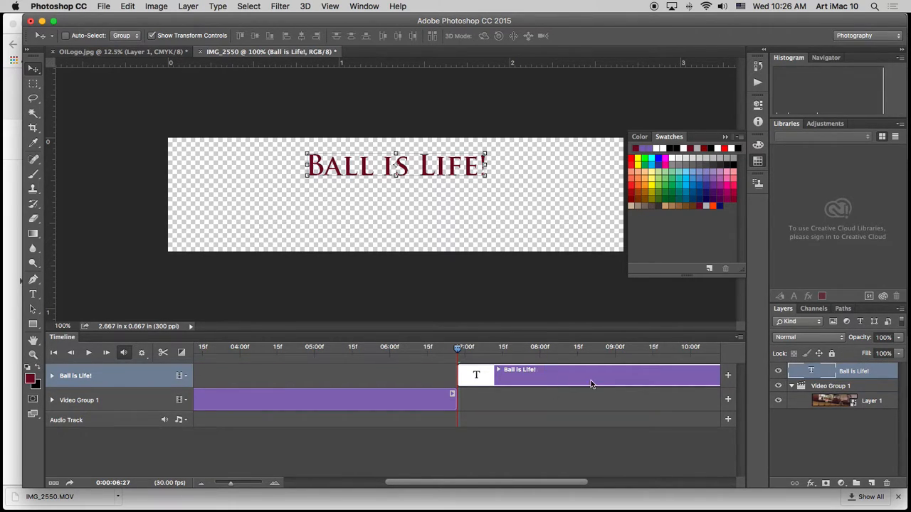
drag(546, 378, 311, 379)
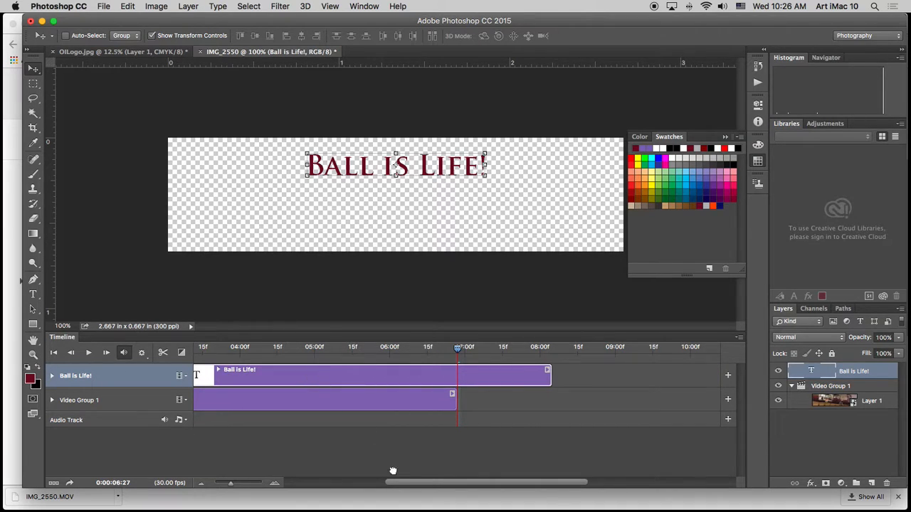
drag(456, 485, 337, 486)
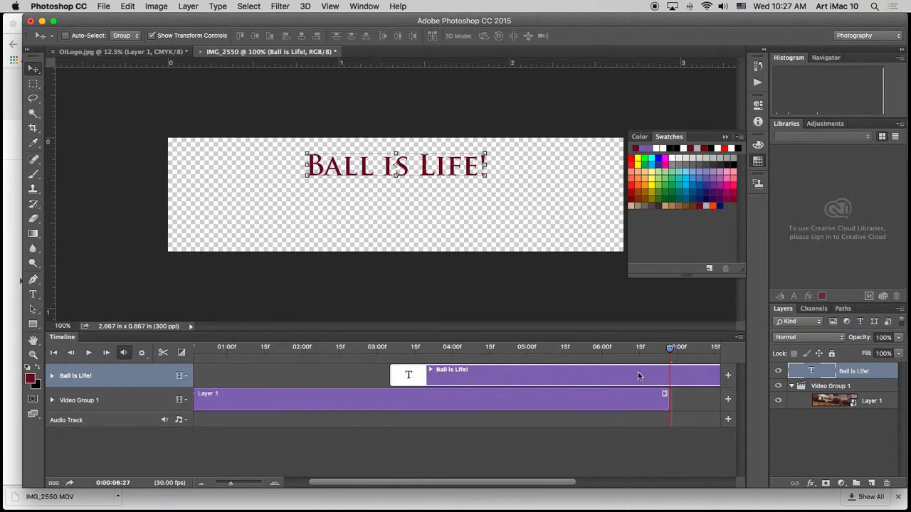
drag(566, 385, 496, 376)
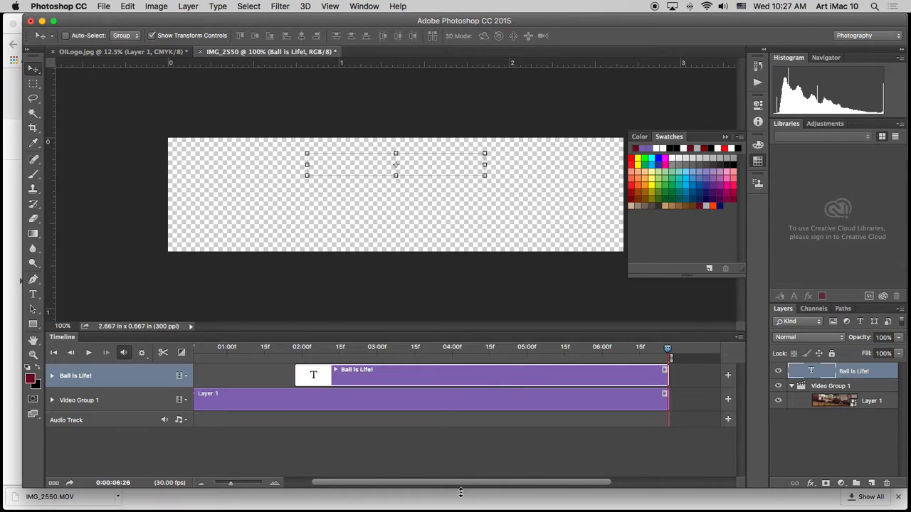
drag(461, 484, 327, 483)
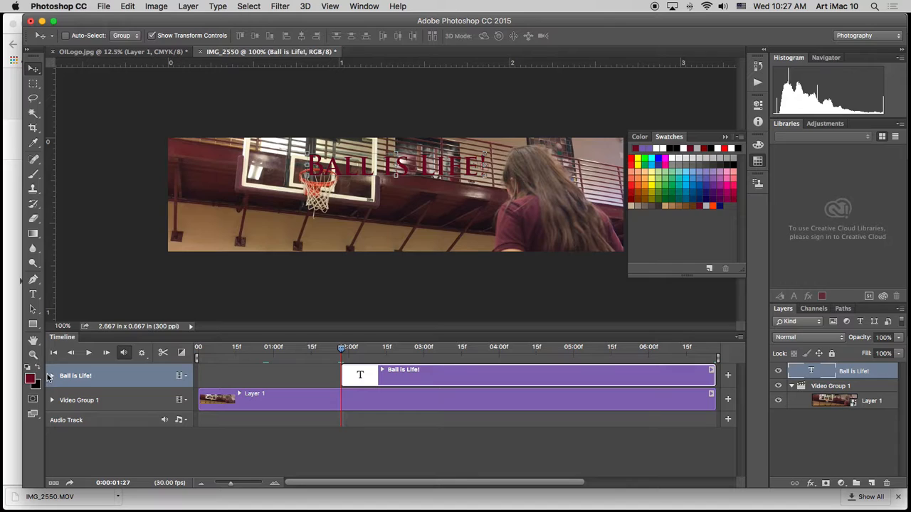
Enable Opacity keyframing for the "Ball is Life!" track at the start of its clip, with the opacity set to 0%.
click(52, 376)
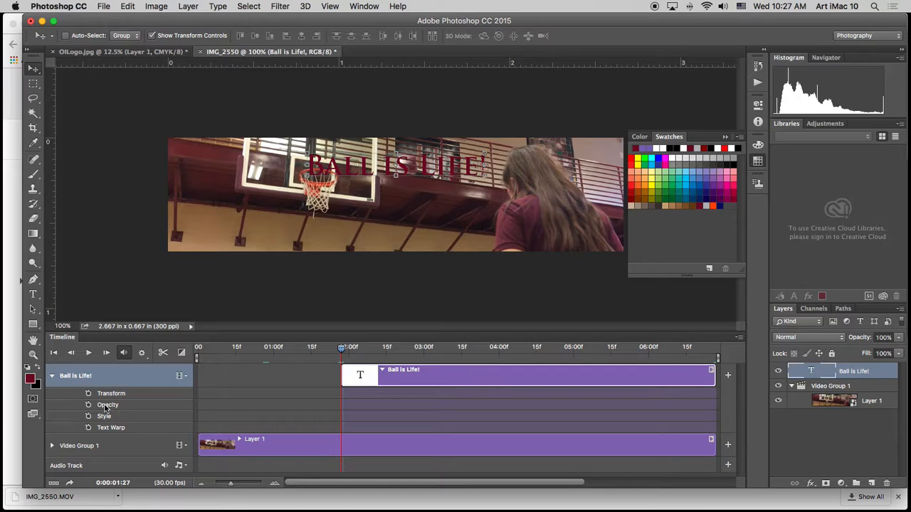
click(89, 405)
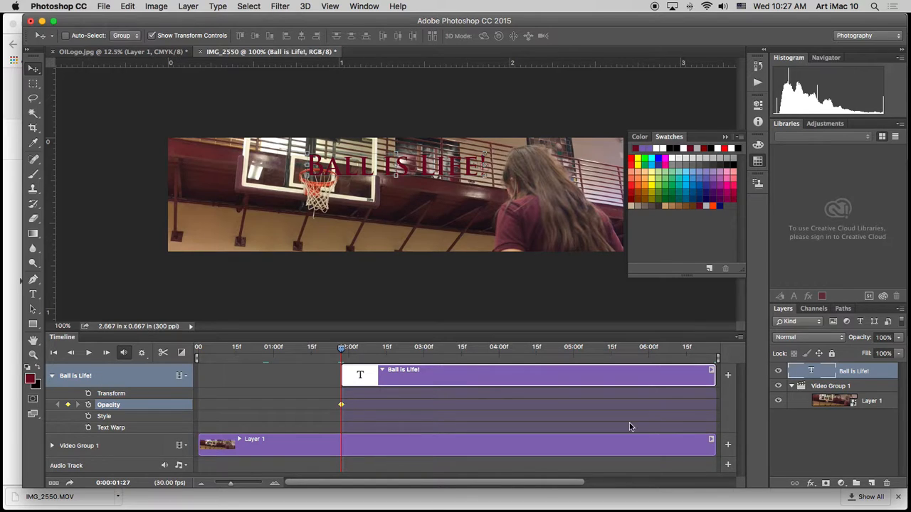
click(899, 338)
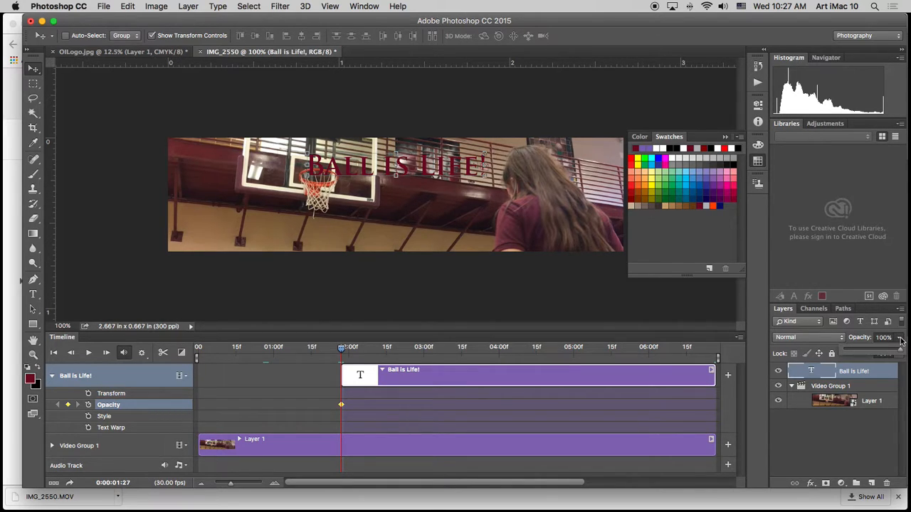
drag(901, 353, 844, 354)
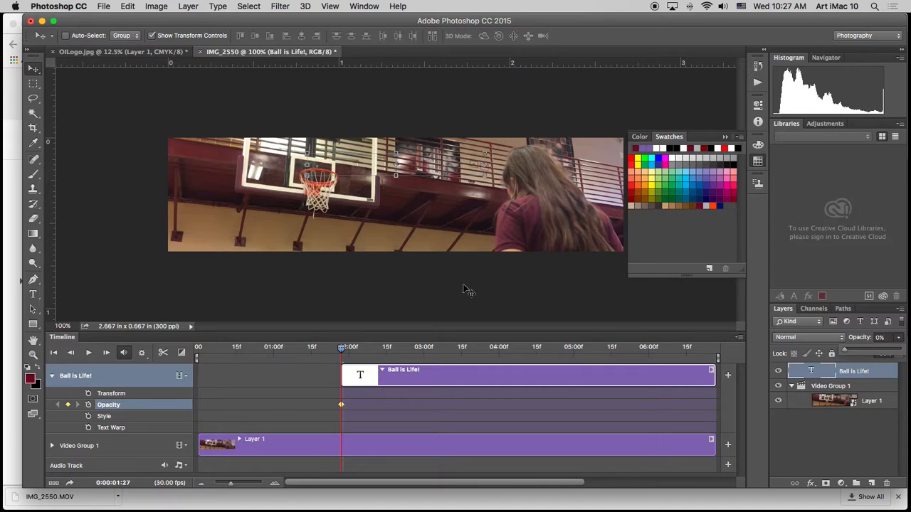
Add a second Opacity keyframe for the "Ball is Life!" track at 0:00:03:01 and set its opacity to 100%.
click(343, 348)
click(353, 348)
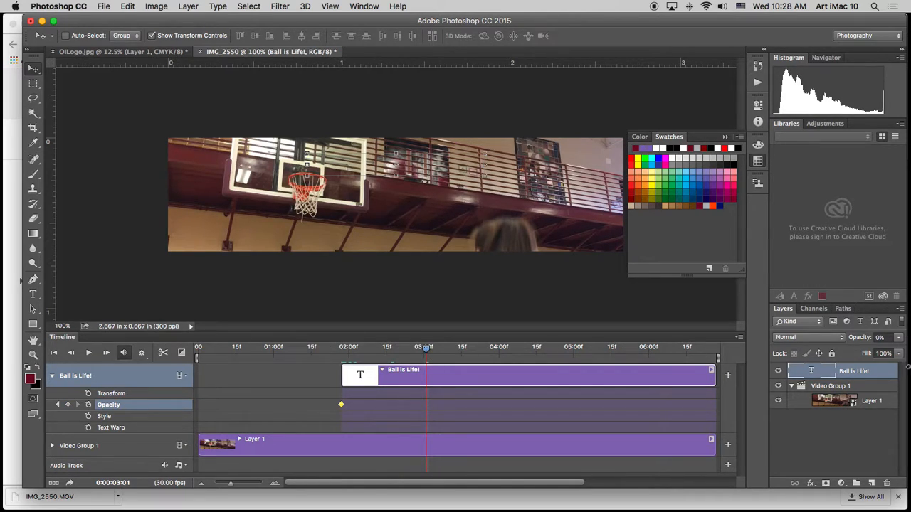
click(898, 337)
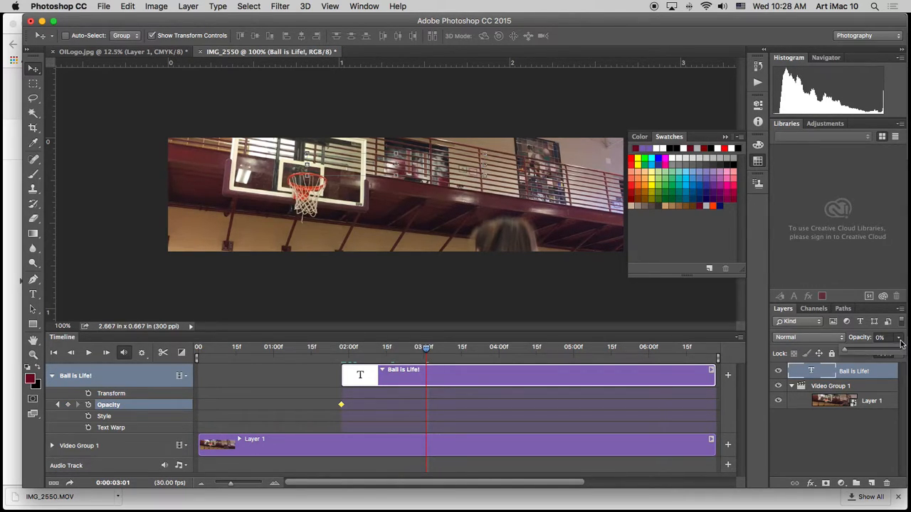
click(69, 404)
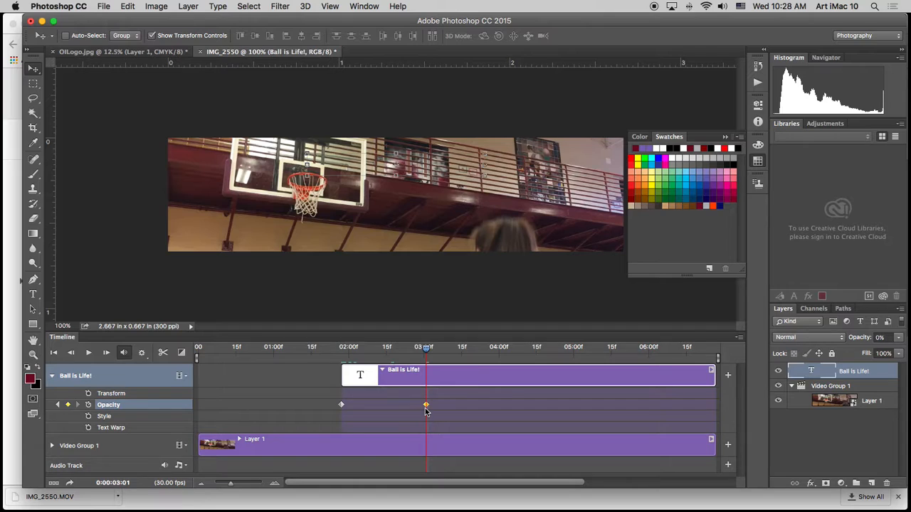
click(887, 339)
text(100)
key(Return)
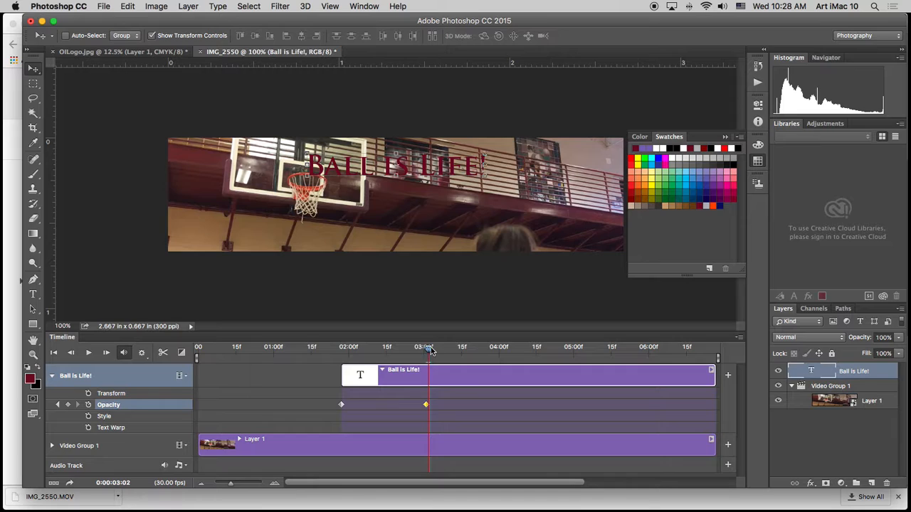
Play the timeline to check the title's fade-in, and stop it just after the title clip begins.
drag(307, 351, 144, 357)
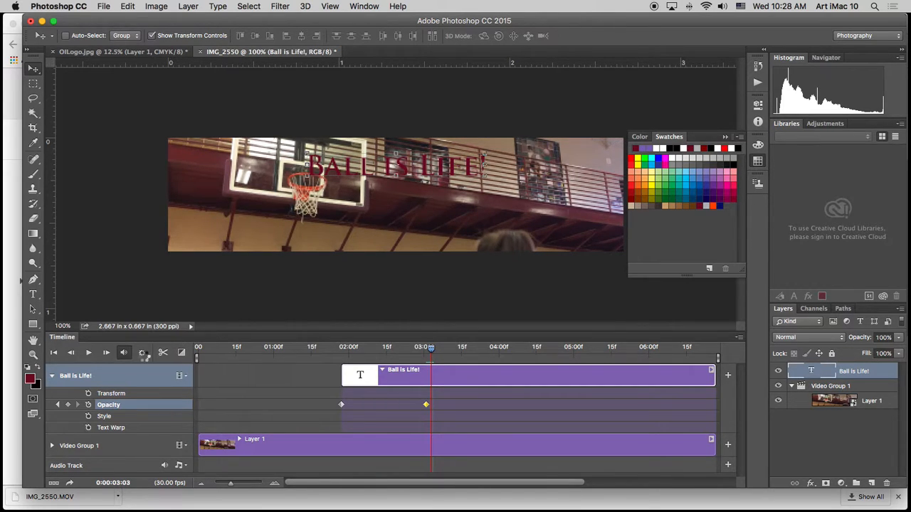
click(88, 354)
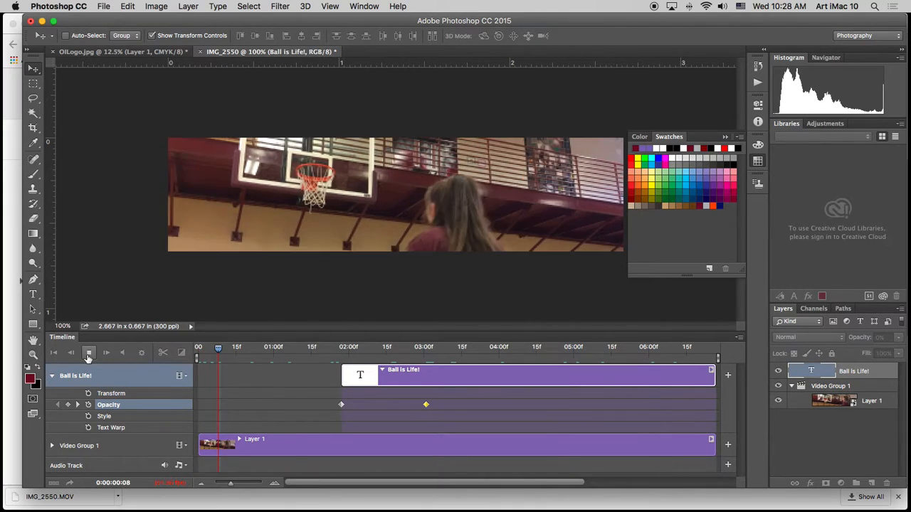
click(88, 357)
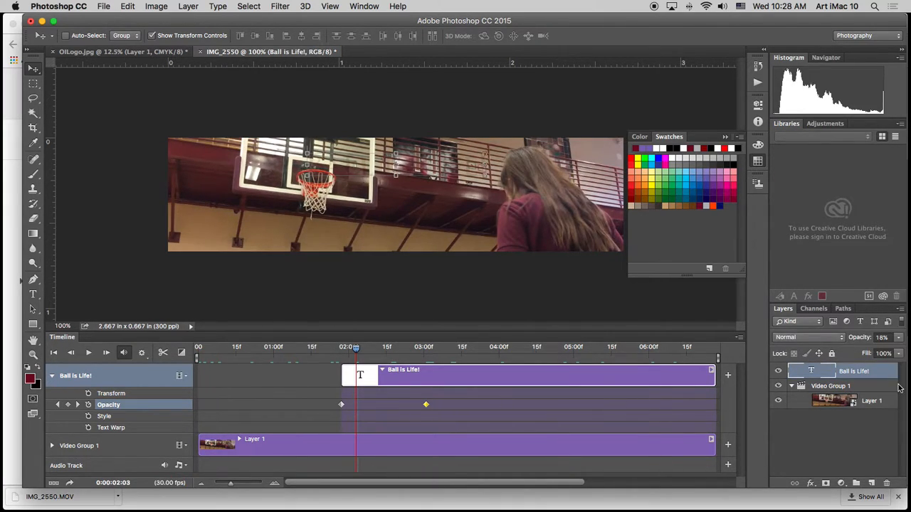
Apply a Drop Shadow with its existing settings to the "Ball is Life!" layer, and play back the animation to check it.
double_click(890, 375)
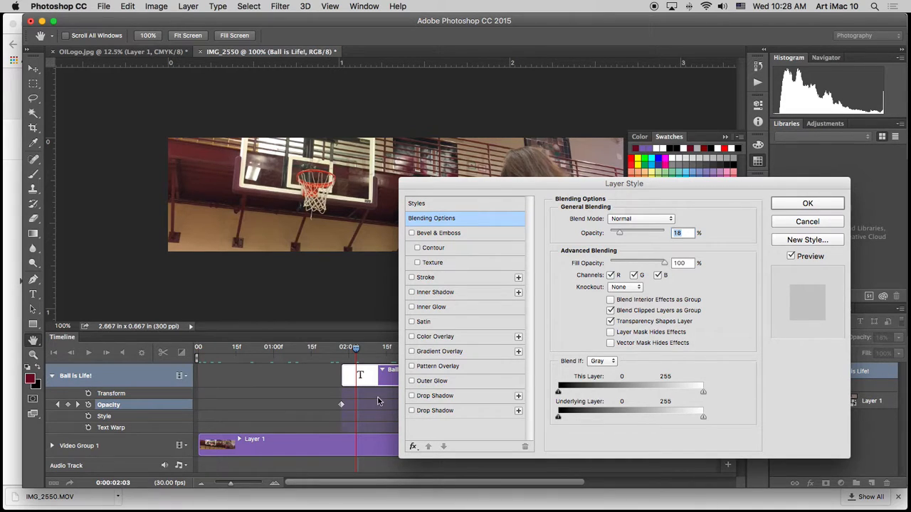
click(412, 396)
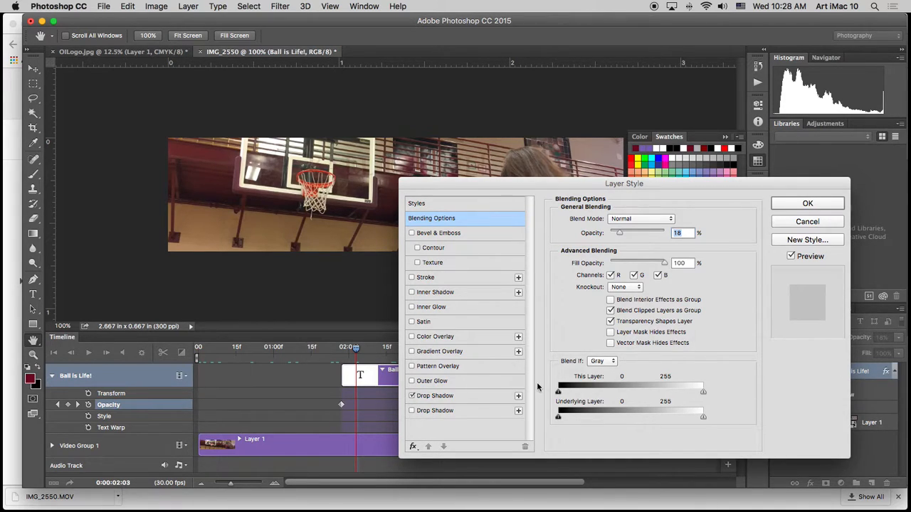
click(477, 398)
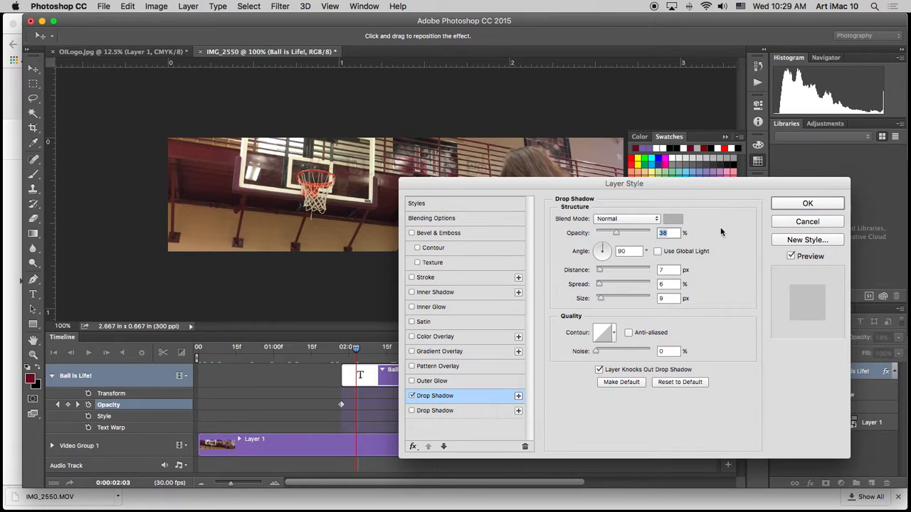
click(808, 204)
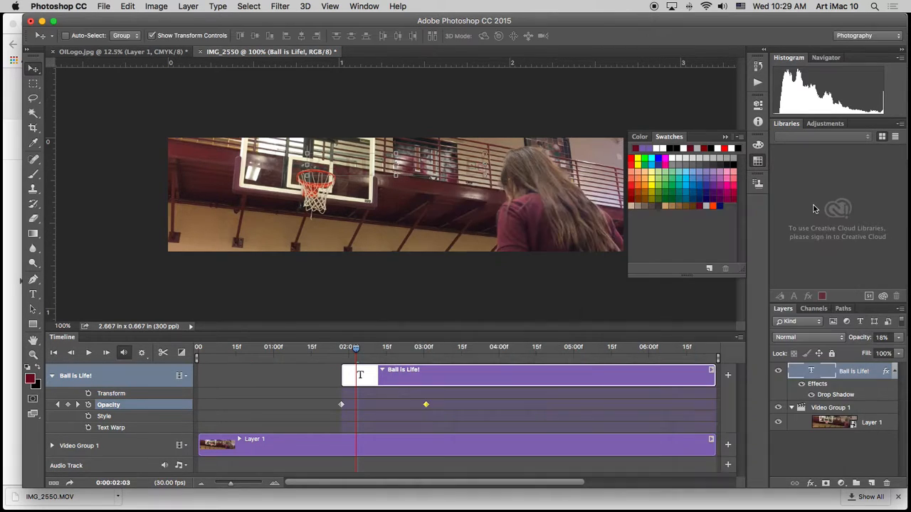
key(space)
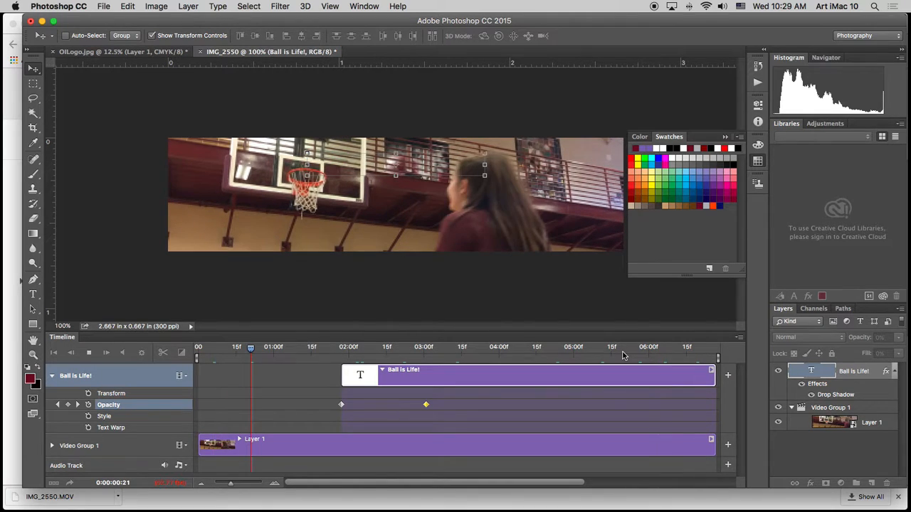
key(space)
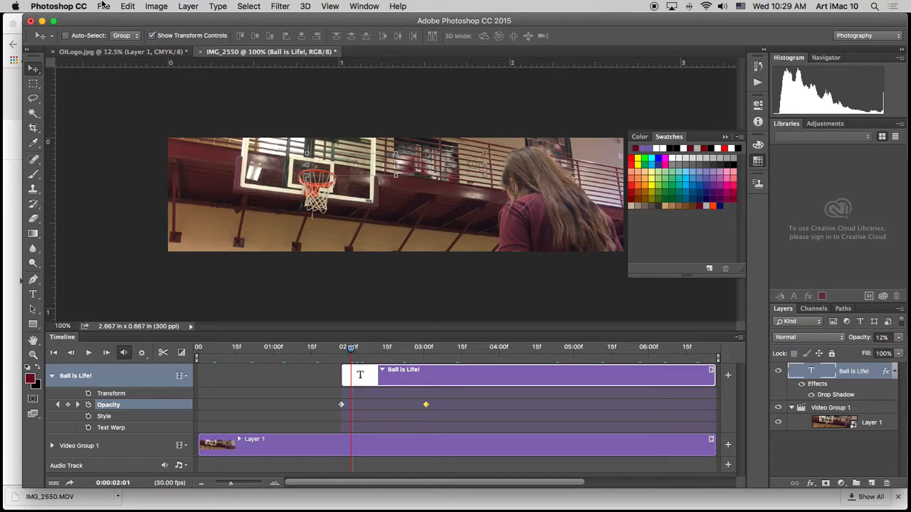
Open the banner for export with Save for Web (Legacy).
click(104, 7)
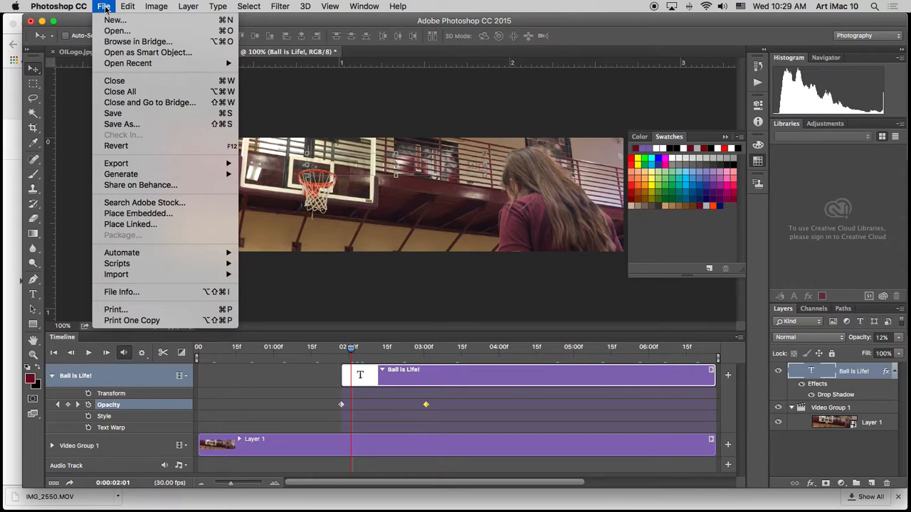
mouse_move(135, 164)
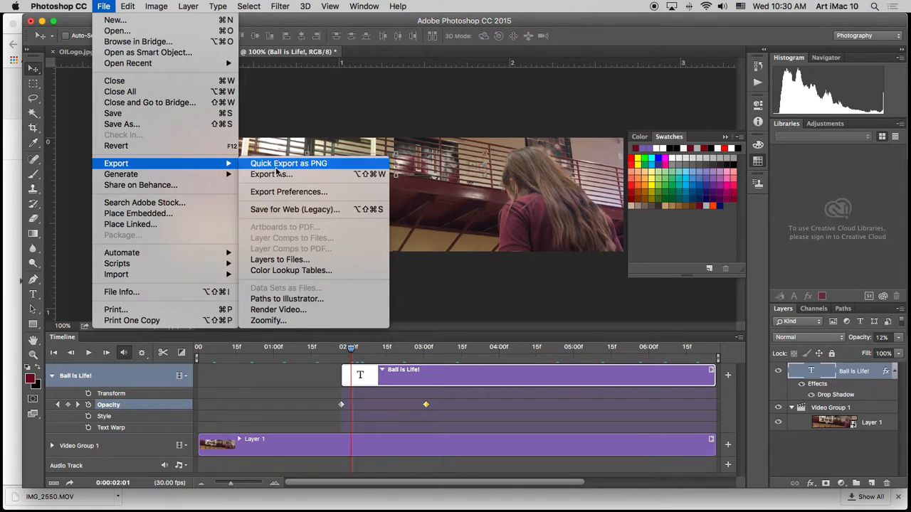
click(301, 210)
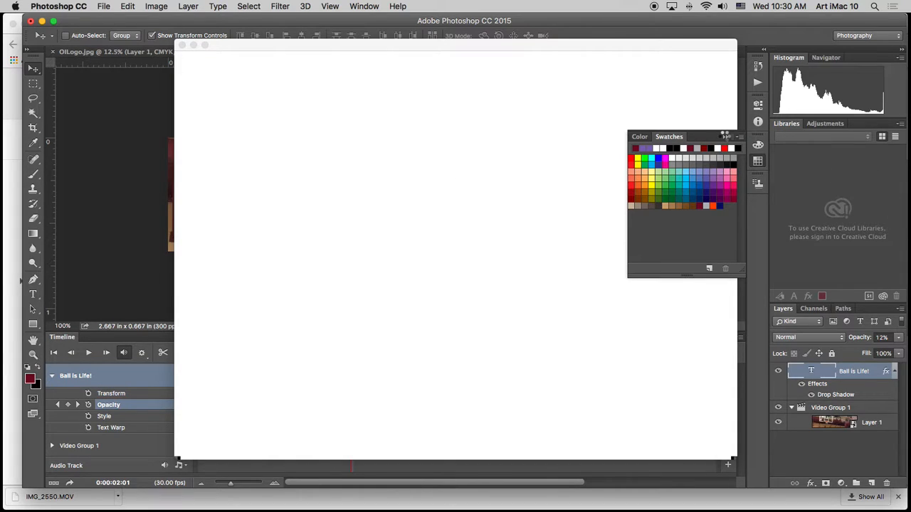
mouse_move(687, 510)
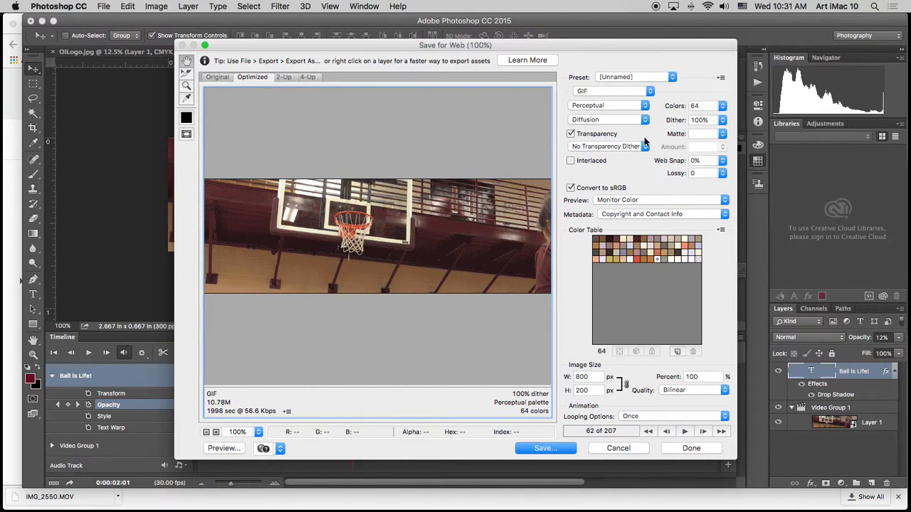
Try the GIF with 256 colors and return it to 64 colors.
click(722, 106)
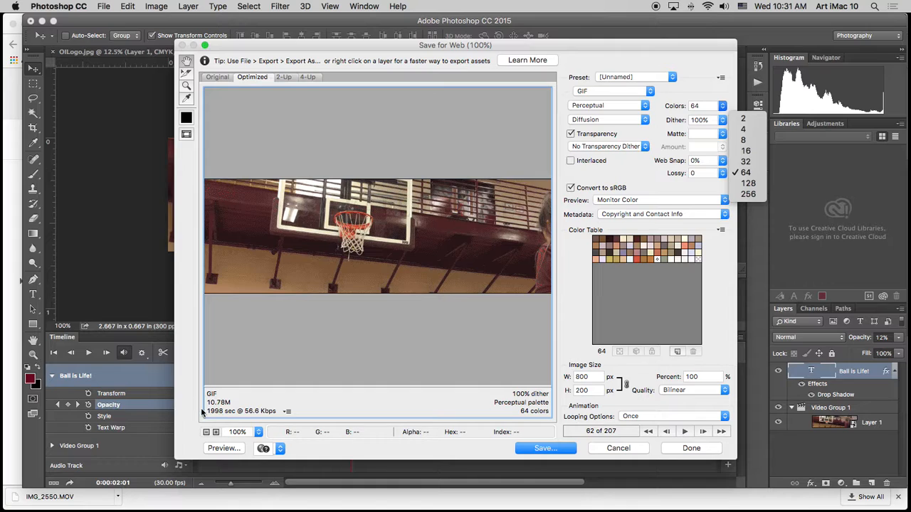
click(746, 196)
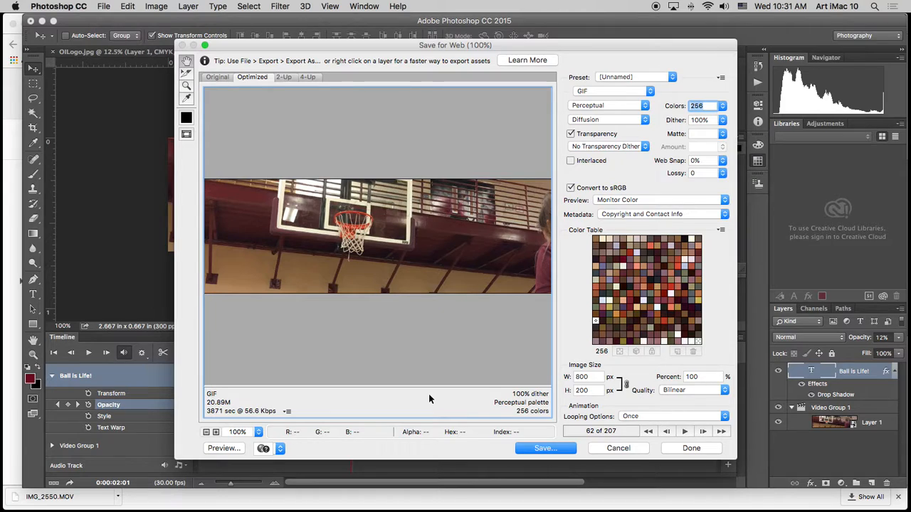
click(722, 106)
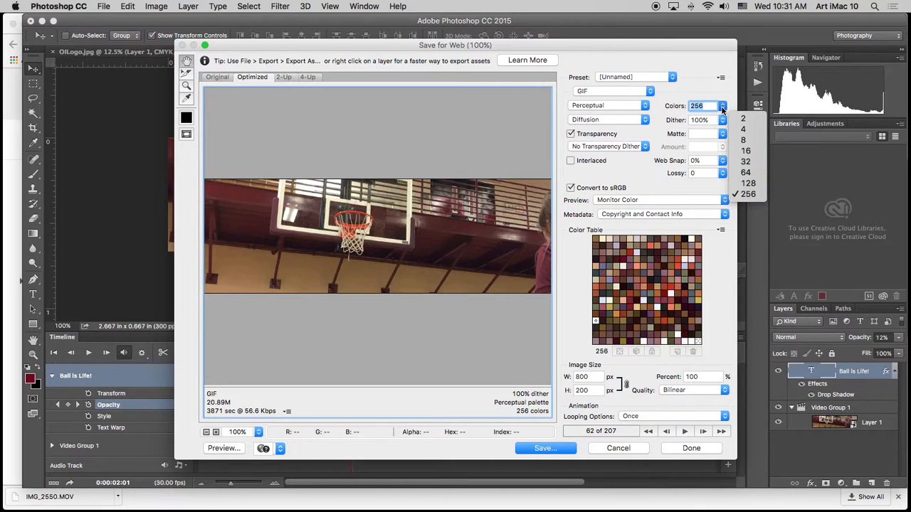
click(745, 173)
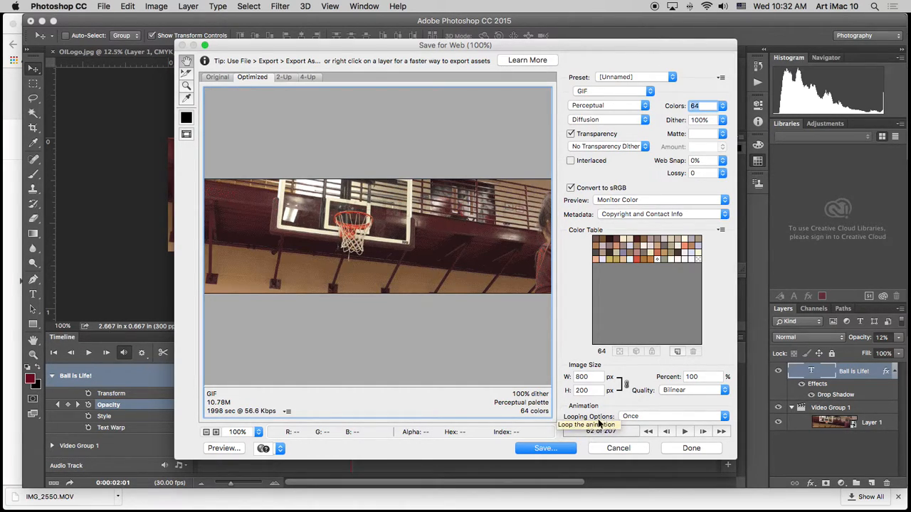
Set the GIF to loop forever and save it to the Desktop, named with the student's name followed by BANNER04122017.
click(723, 417)
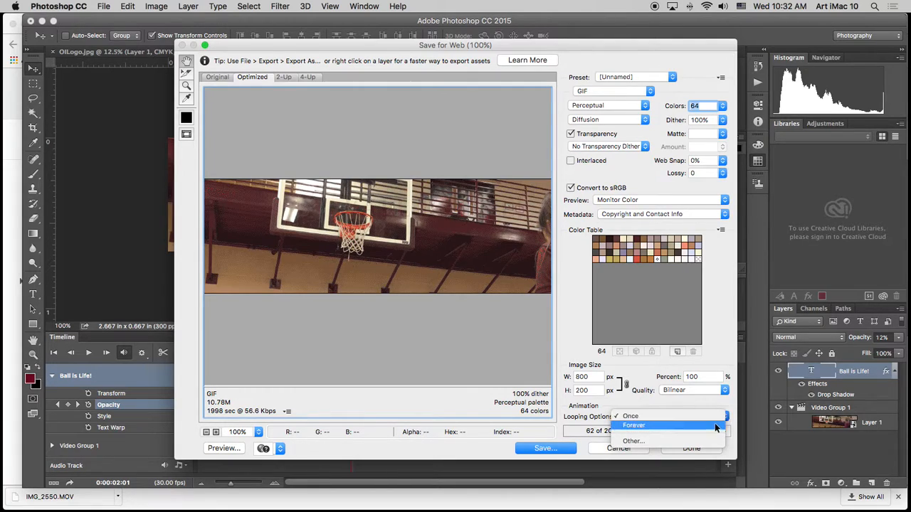
click(711, 427)
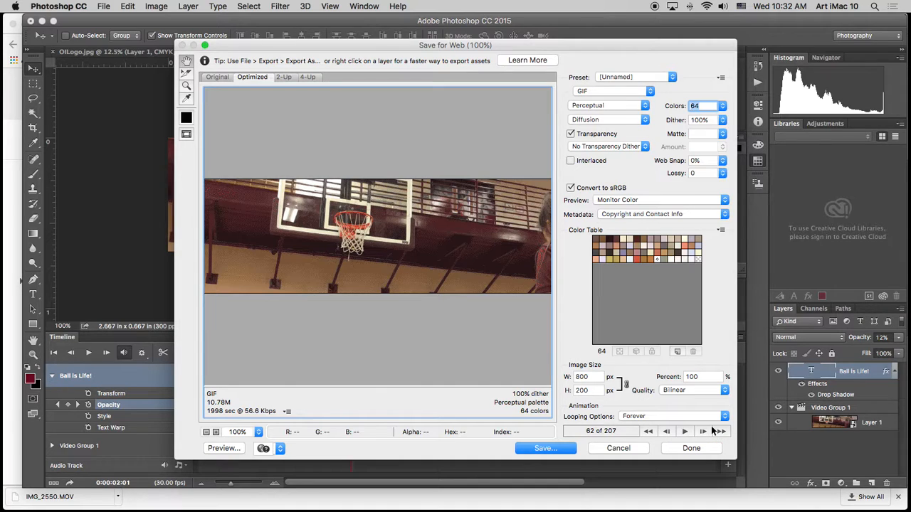
click(558, 450)
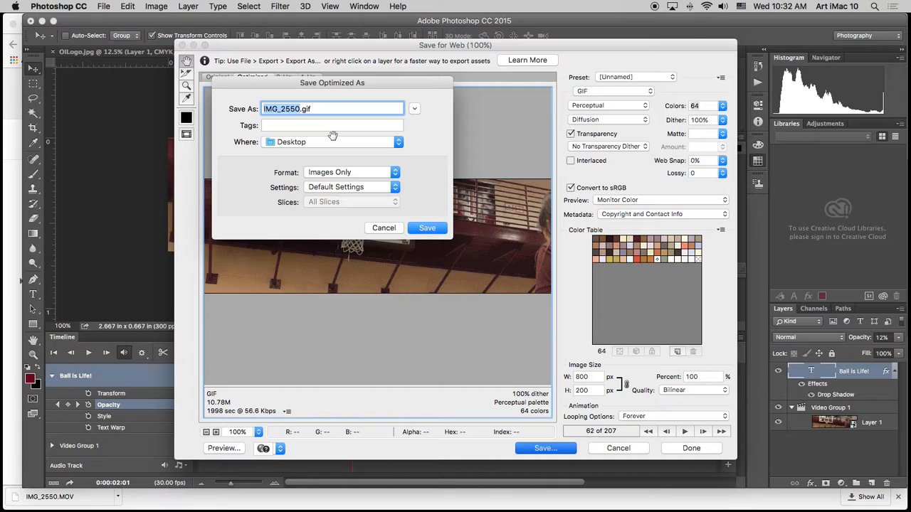
text(SGARCIA)
text(BANNE)
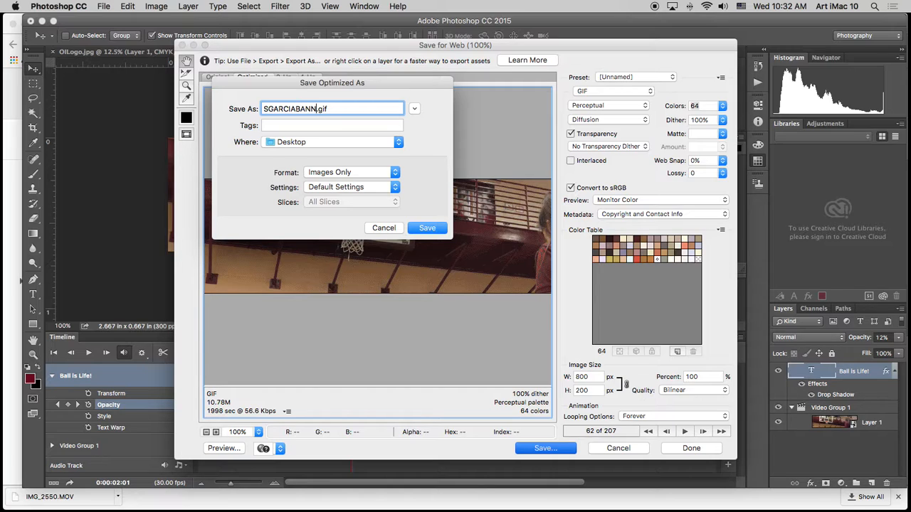
text(R04122017)
click(434, 229)
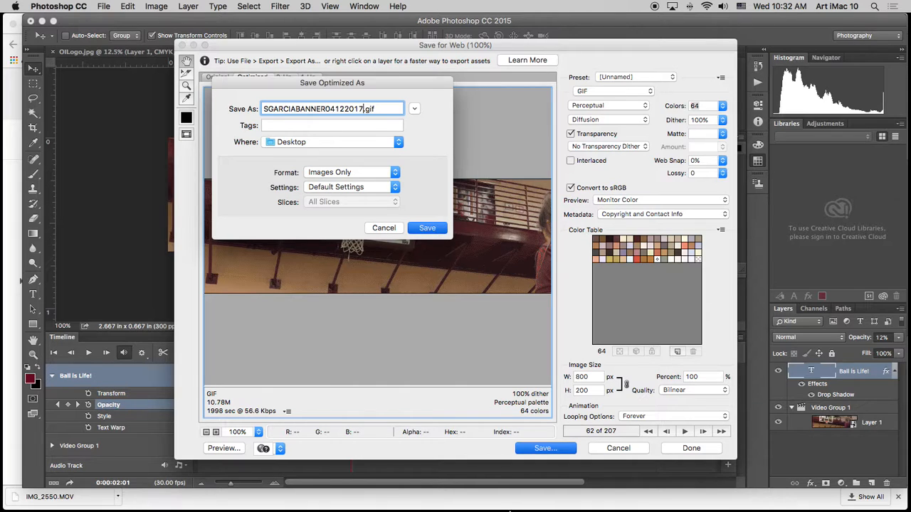
Switch to the Chrome window with the NFL TEAM QUIZ and create a blank Google Form in the shared Photo 2 2016-17 Drive folder.
mouse_move(508, 509)
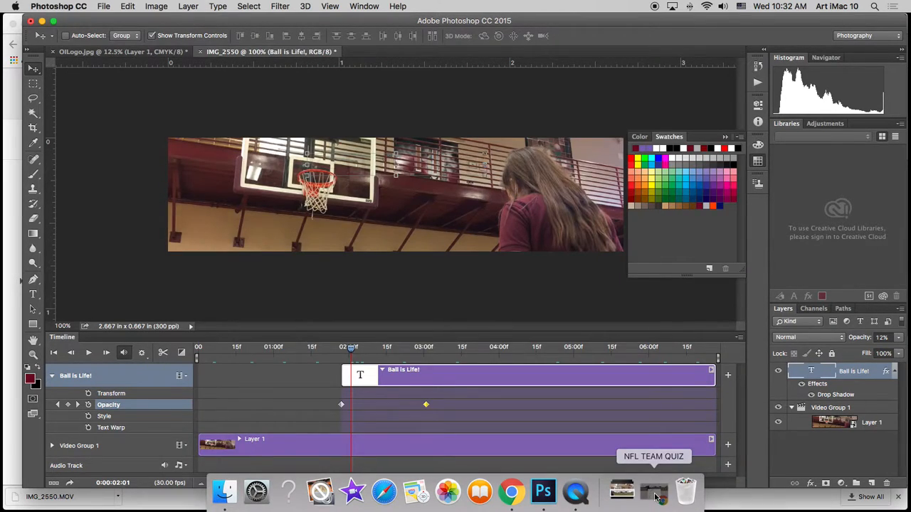
click(654, 491)
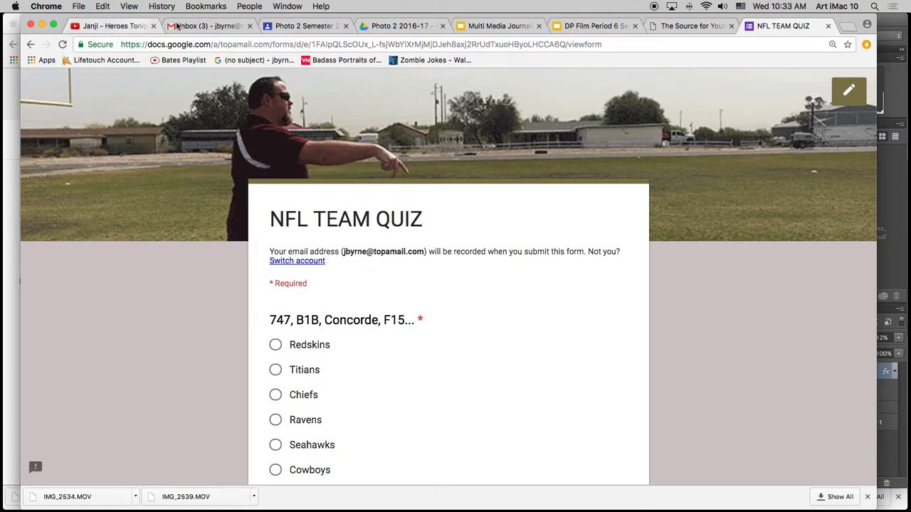
click(402, 26)
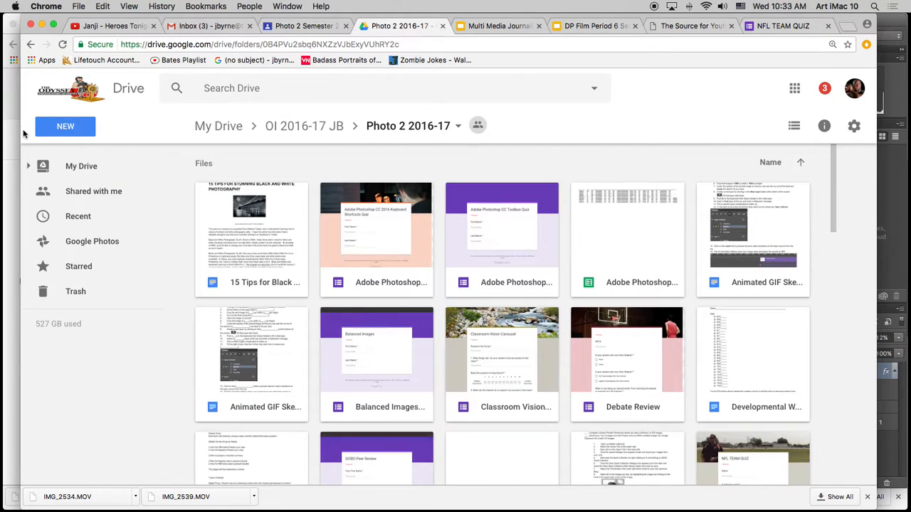
click(66, 128)
mouse_move(135, 305)
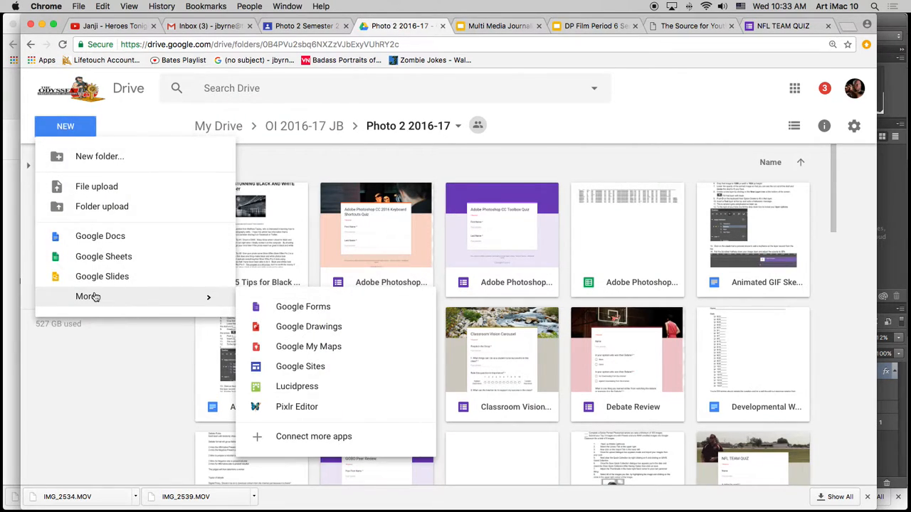
click(331, 307)
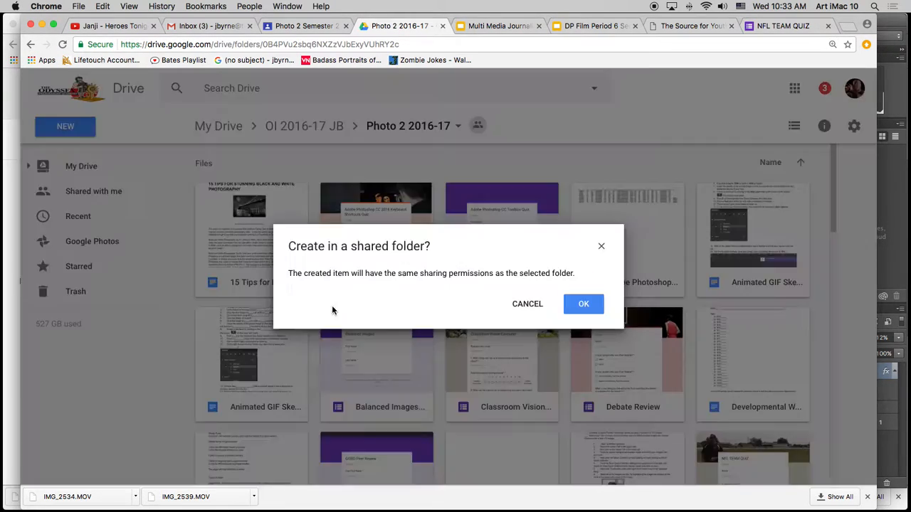
click(596, 305)
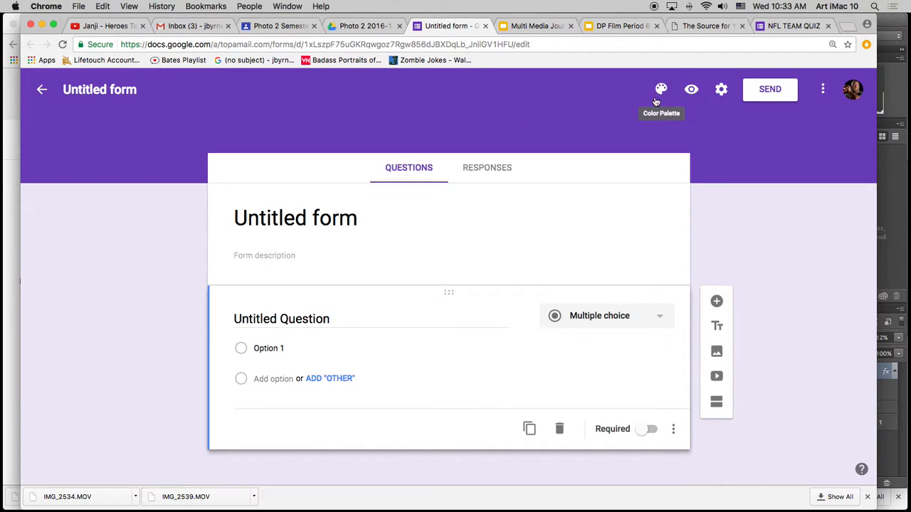
Open the photo upload option in the form's image theme selection.
click(661, 91)
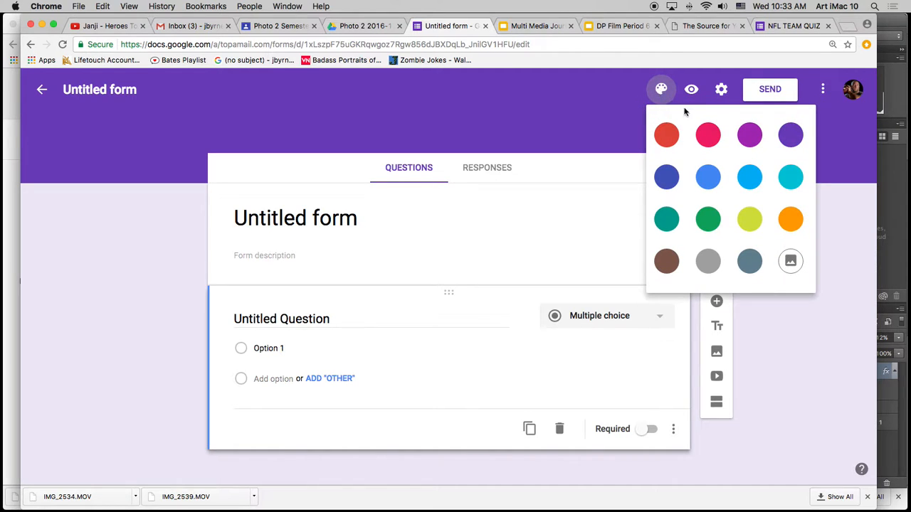
click(790, 263)
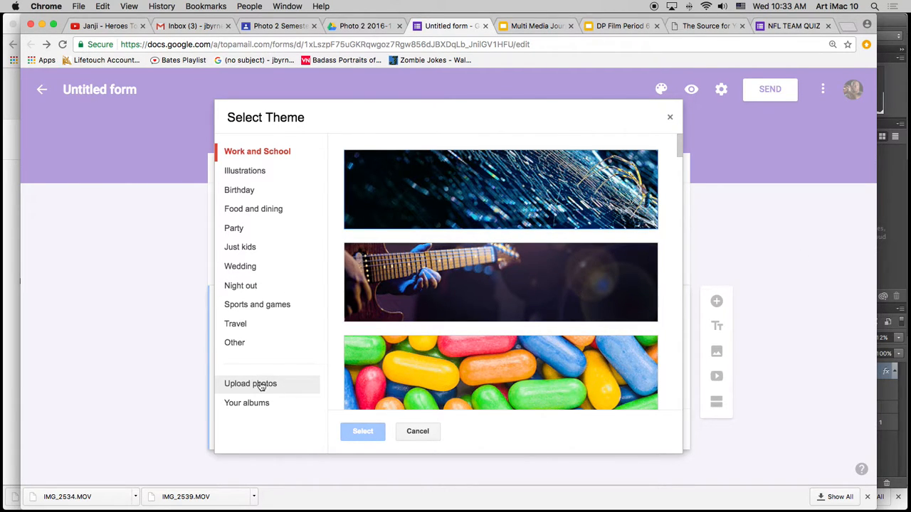
click(261, 385)
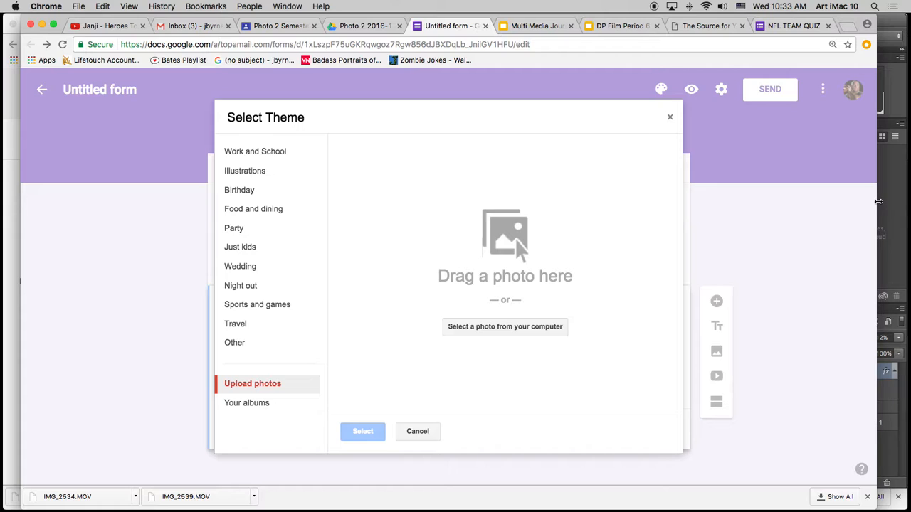
Narrow the form's browser window and minimize the Photoshop and mail windows to expose the desktop files.
drag(879, 202, 748, 201)
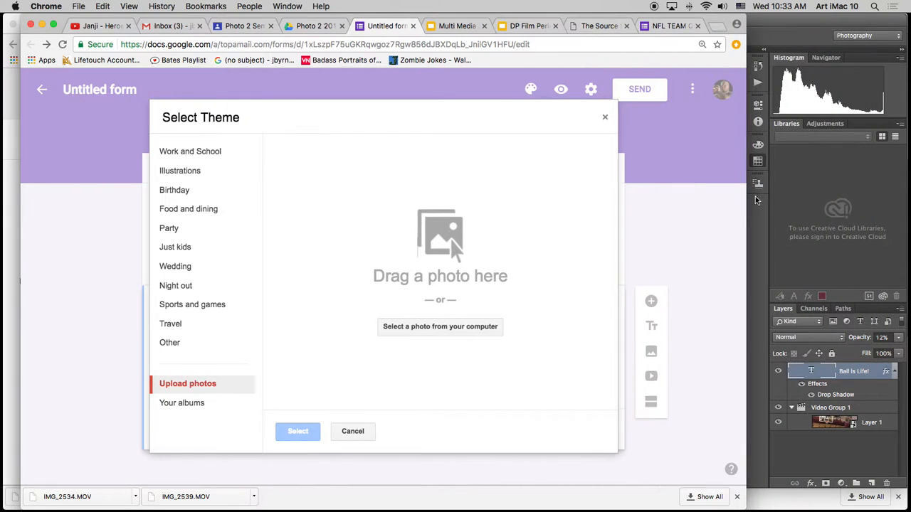
click(798, 20)
click(42, 21)
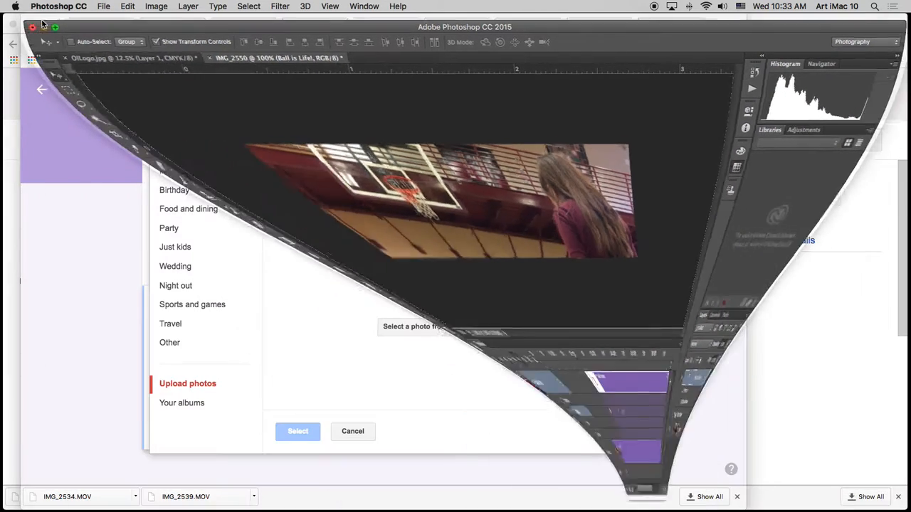
click(801, 36)
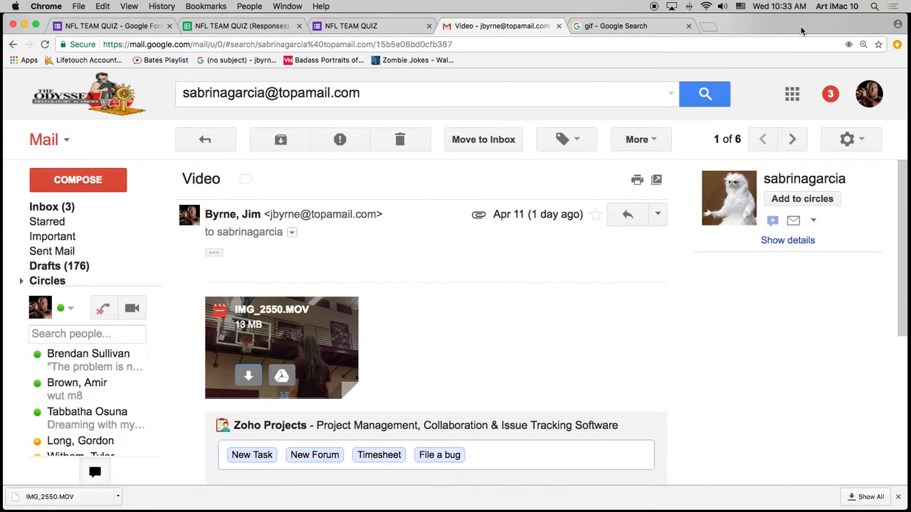
click(24, 25)
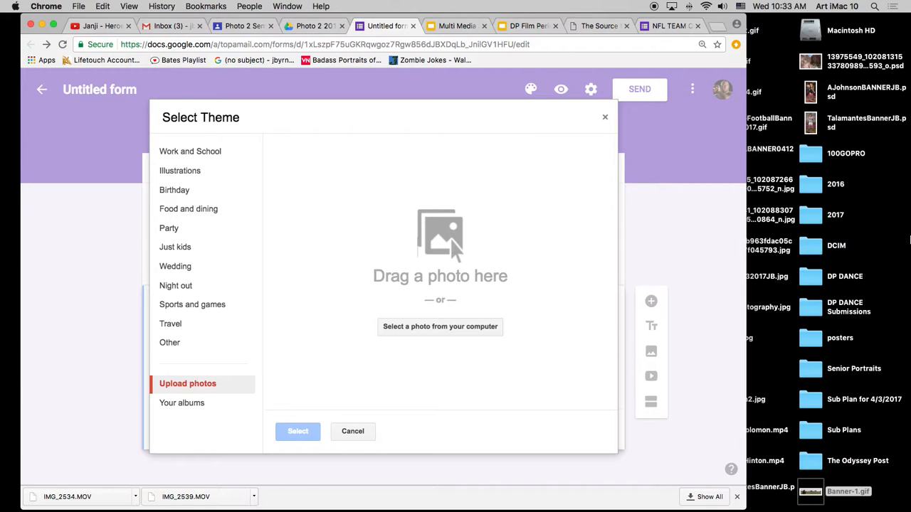
Move the form window aside, upload the student's 04122017 banner GIF from the desktop as the theme photo, and bring the window back.
drag(573, 20, 336, 10)
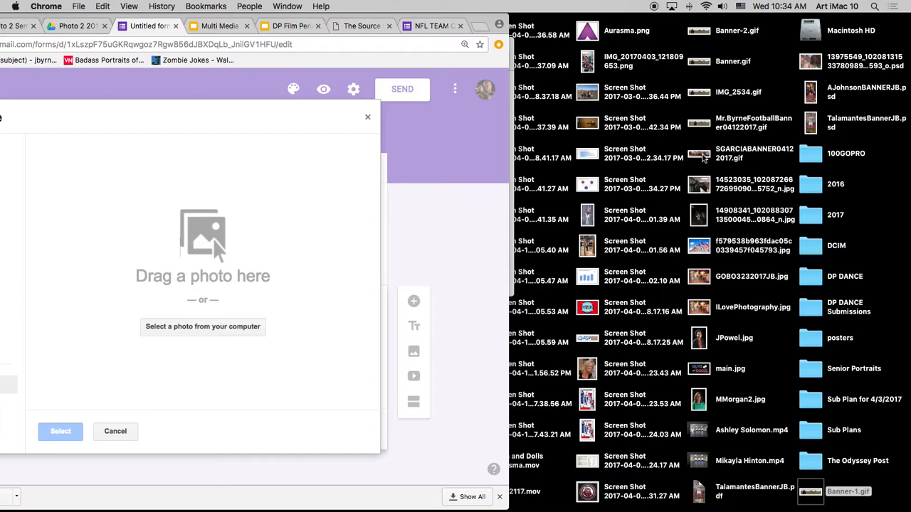
drag(702, 158, 158, 263)
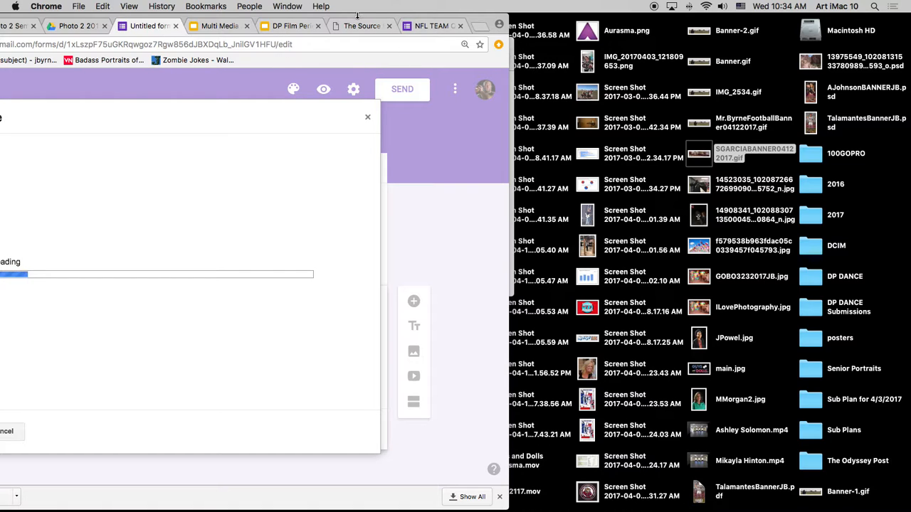
drag(360, 19, 640, 25)
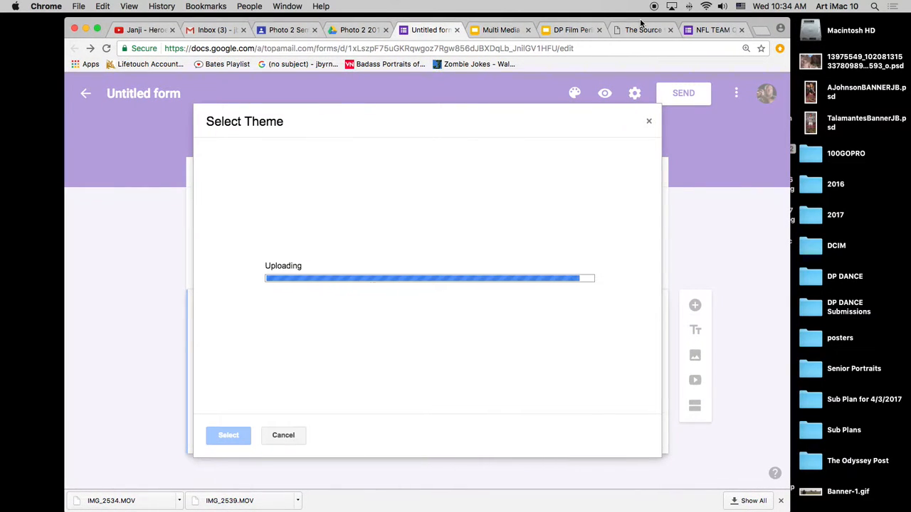